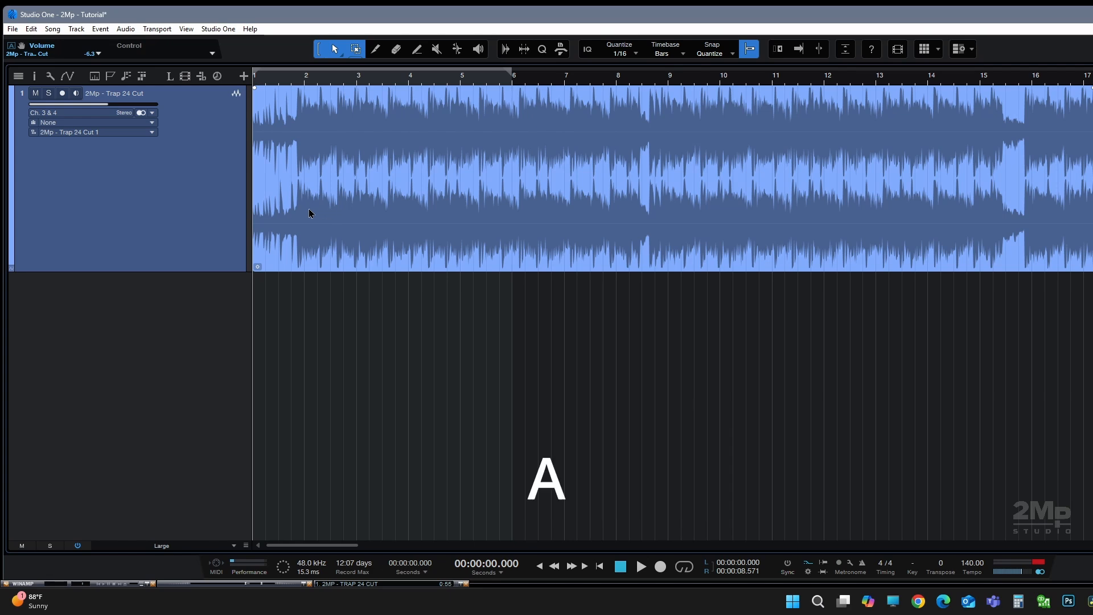
- Show the 2Mp - Trap 24 Cut track's automation with the Volume envelope displayed
key("a")
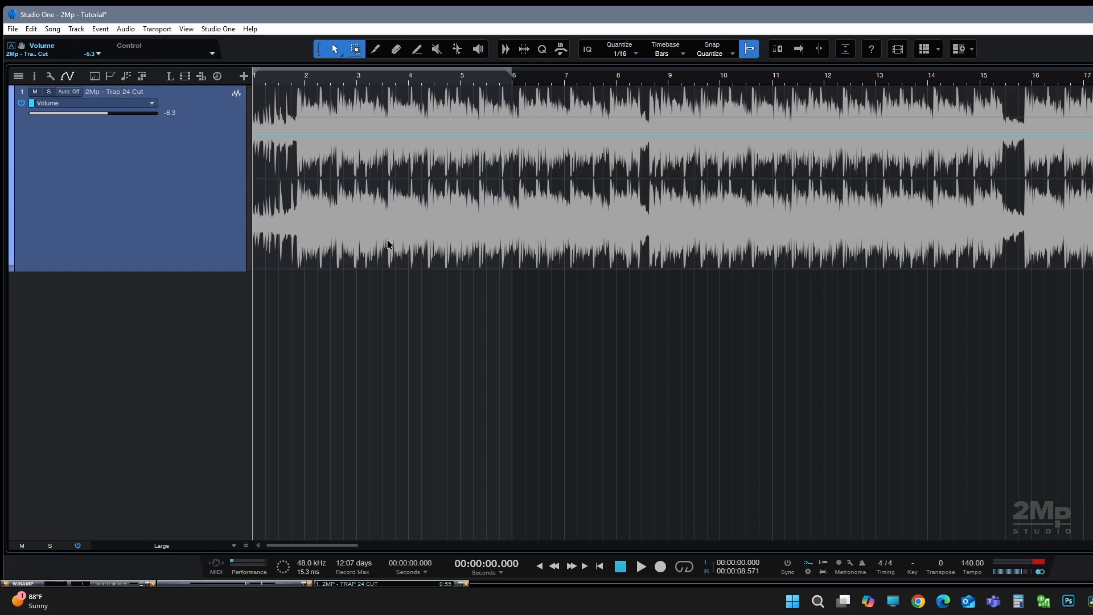
key("a")
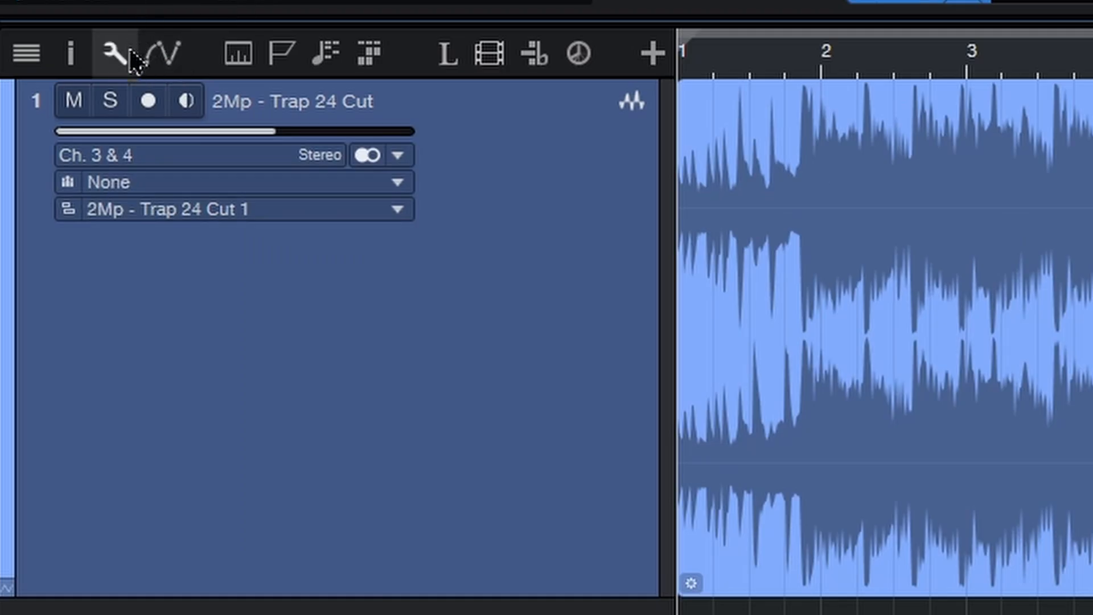
left_click(164, 58)
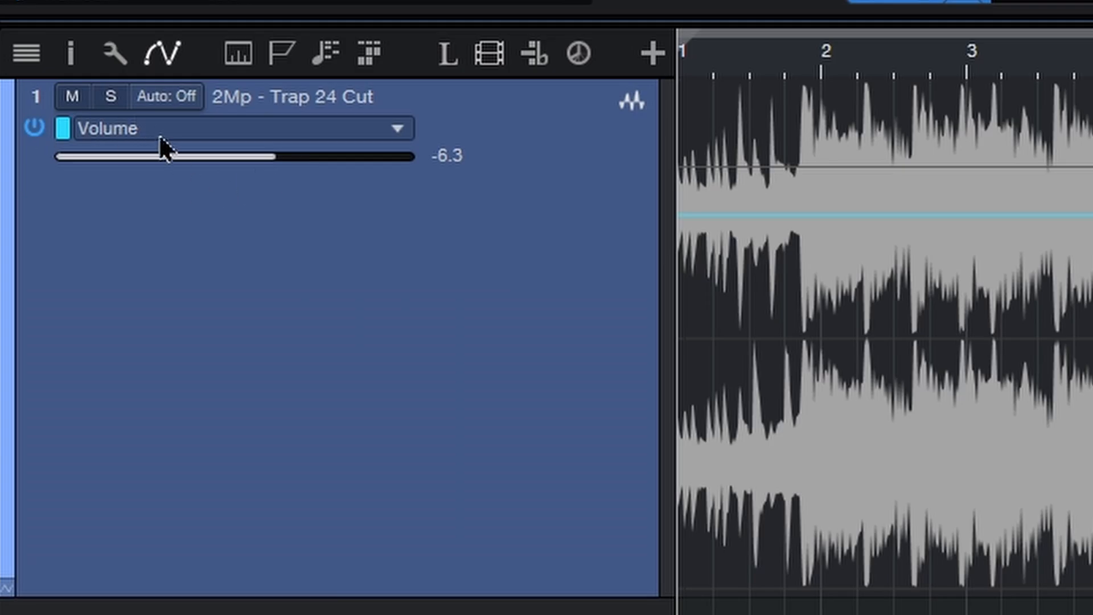
left_click(66, 105)
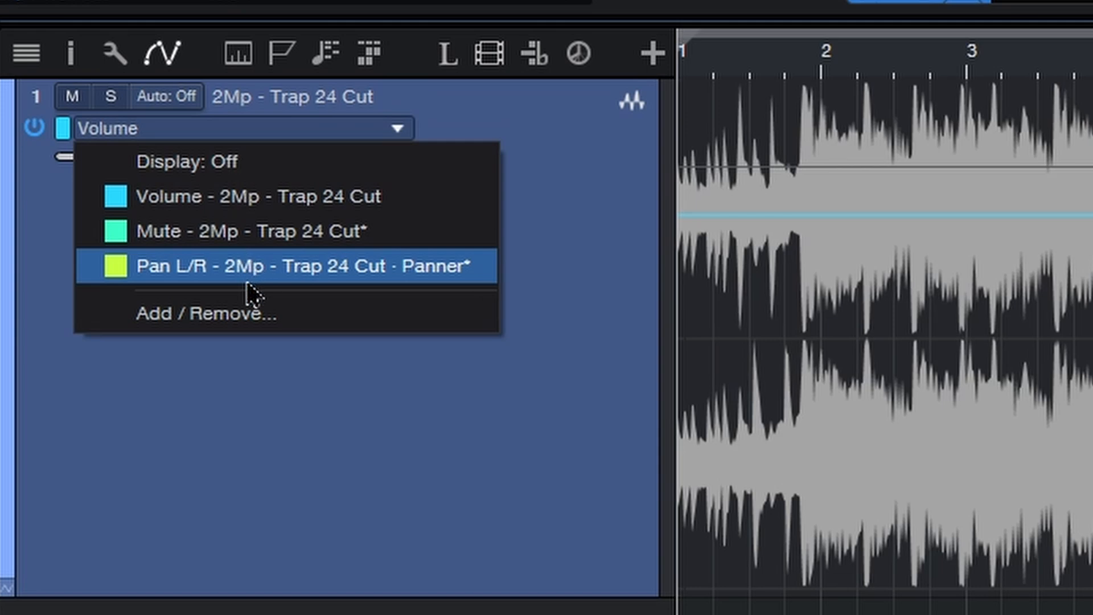
left_click(257, 208)
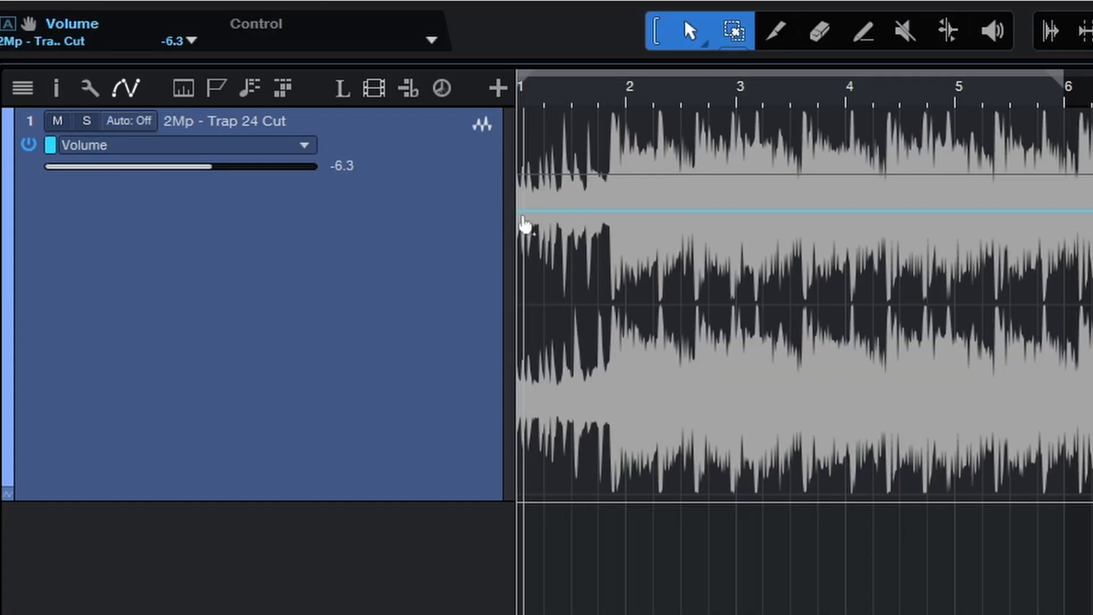
- Draw a volume envelope that holds level until about bar 1.8 and falls to minimum at bar 3, and play it back
left_click(523, 213)
left_click_drag(527, 213, 735, 494)
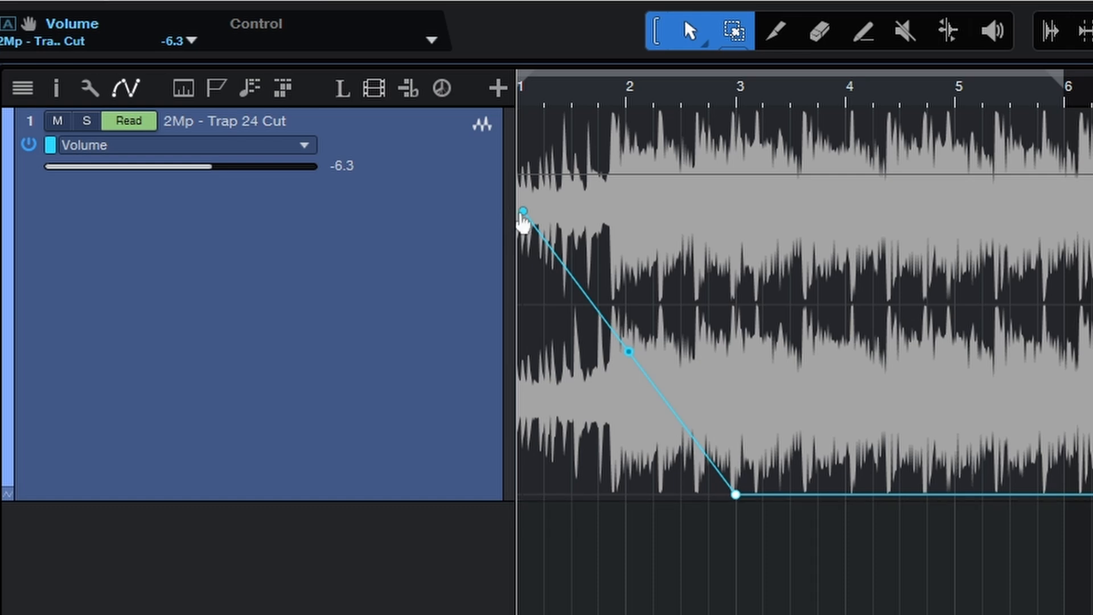
left_click_drag(522, 216, 522, 230)
left_click_drag(607, 325, 605, 211)
left_click_drag(546, 104, 583, 105)
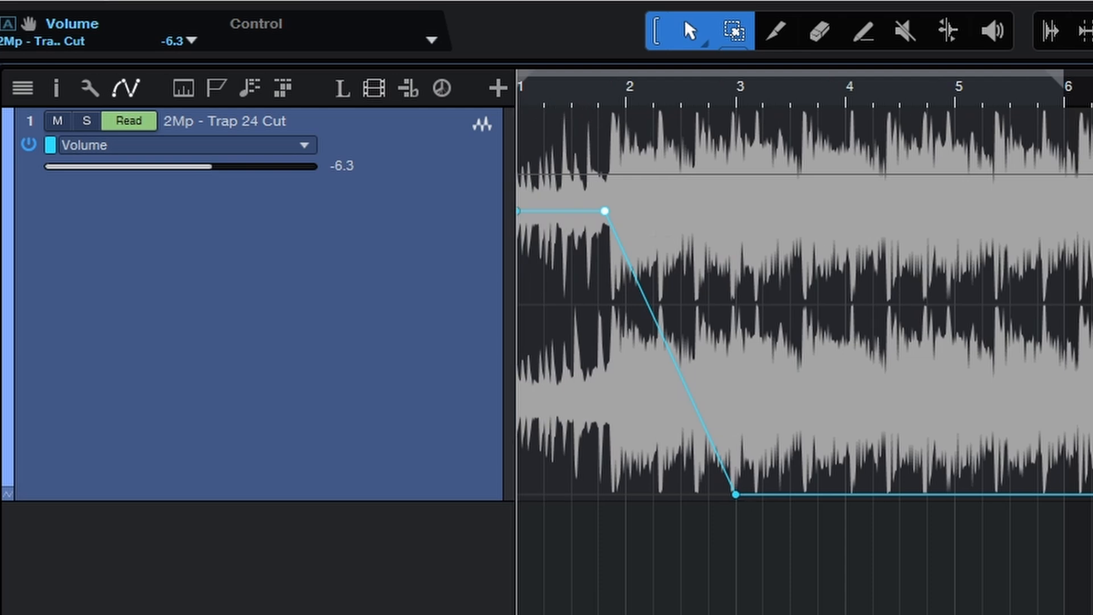
key("space")
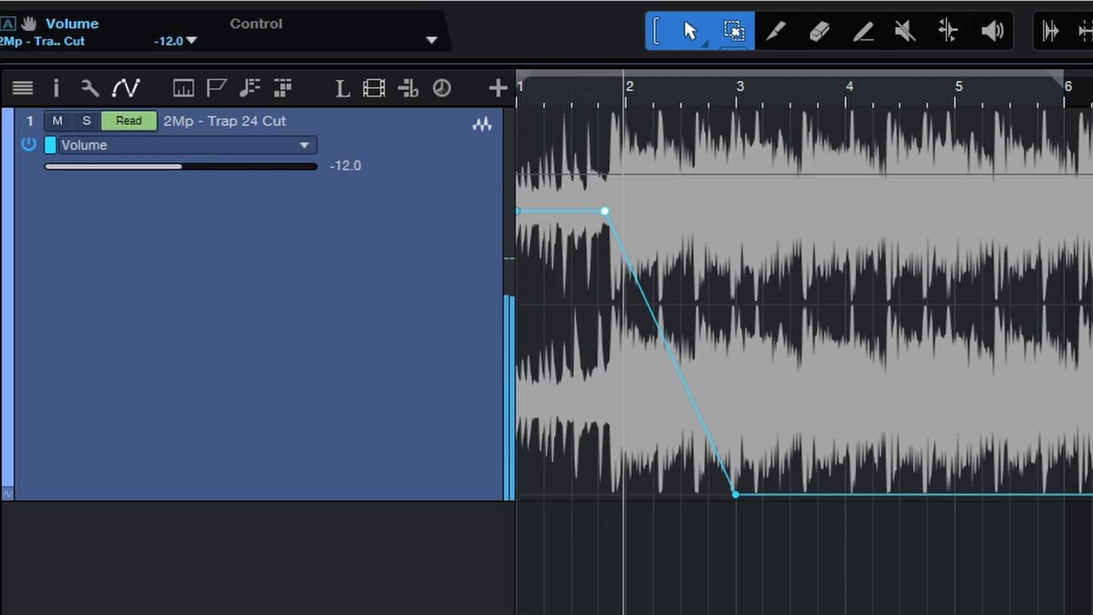
key("space")
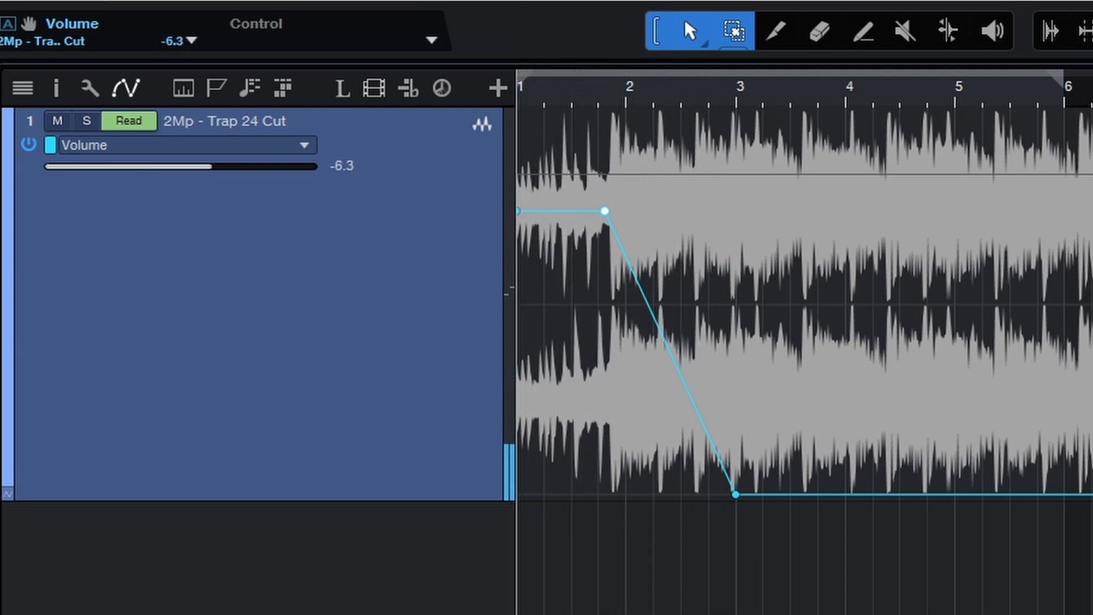
- Delete the low volume point at bar 3 to remove the fade
right_click(736, 497)
left_click(802, 614)
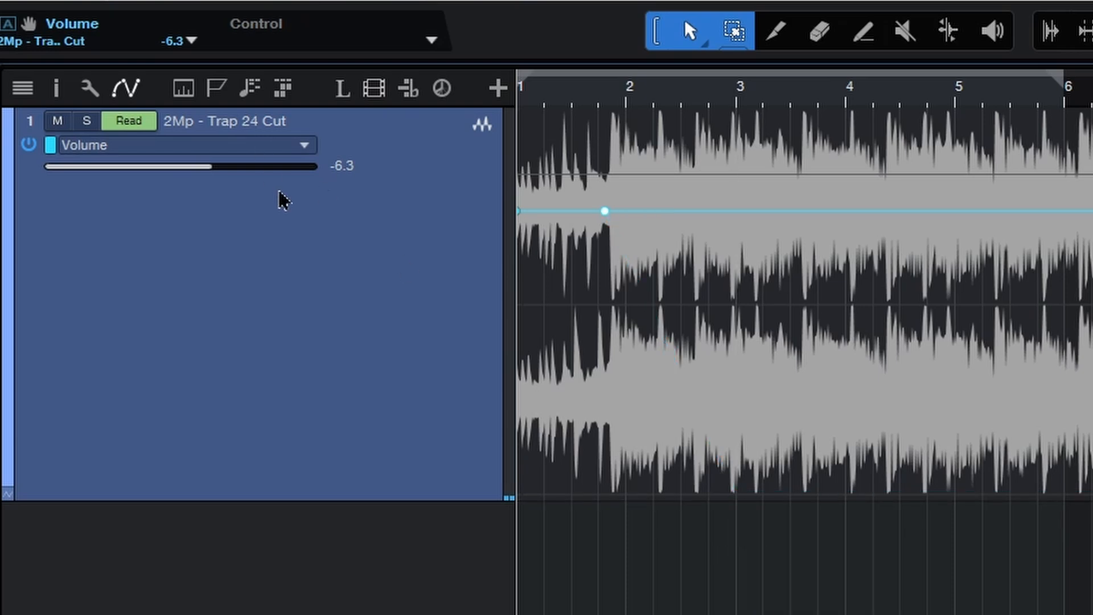
- Draw a Pan L/R zigzag with points at about bars 1.8, 3.2 and 4.3, alternating full left and full right, and play it back
left_click(253, 150)
left_click(243, 251)
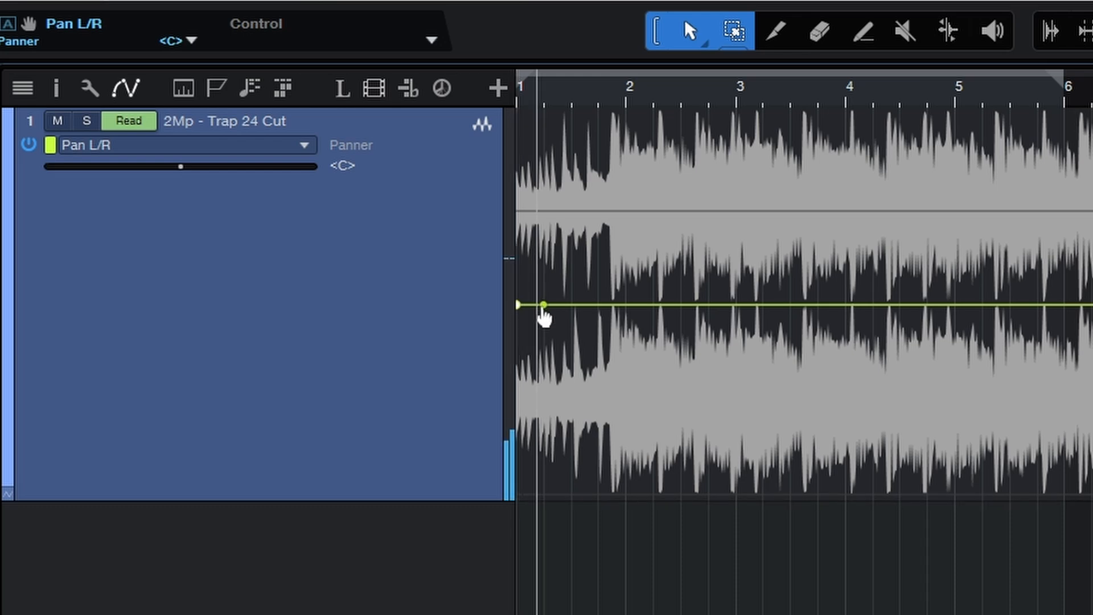
left_click_drag(544, 305, 760, 561)
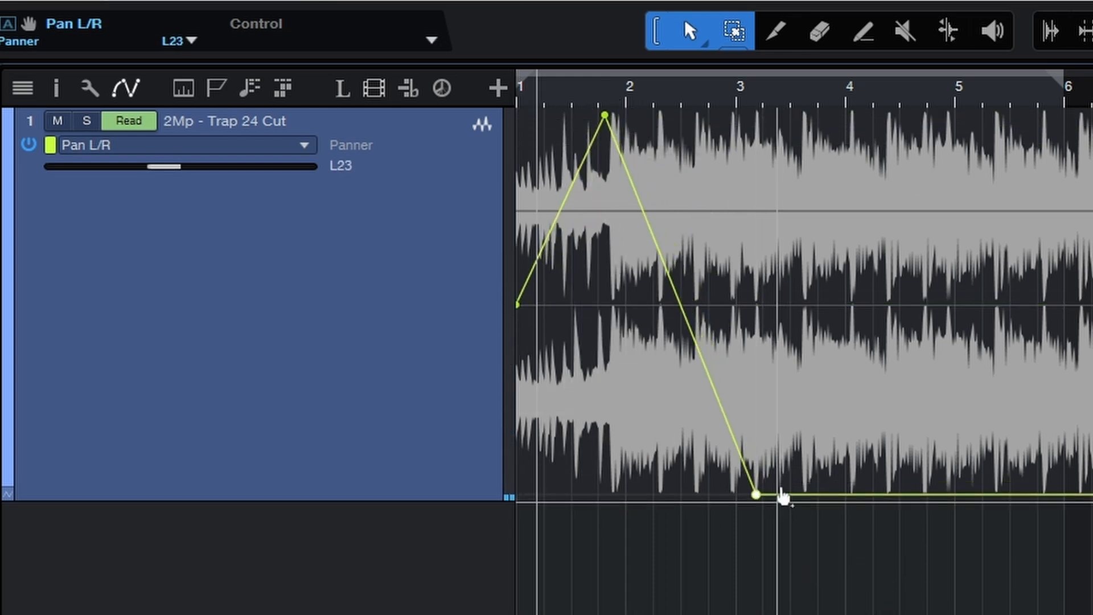
left_click_drag(785, 495, 886, 108)
key("space")
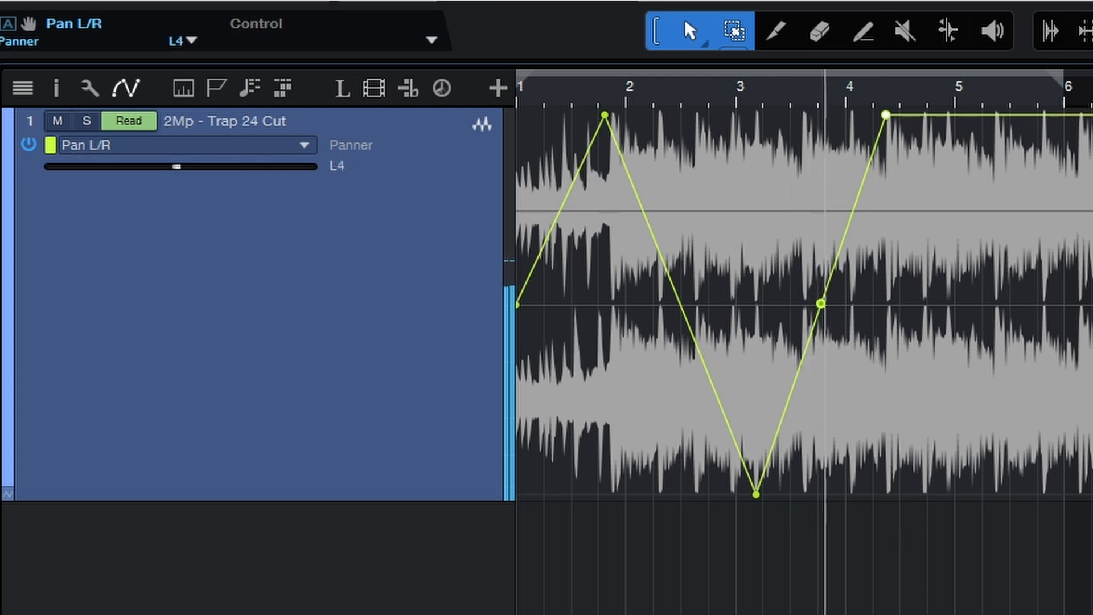
key("space")
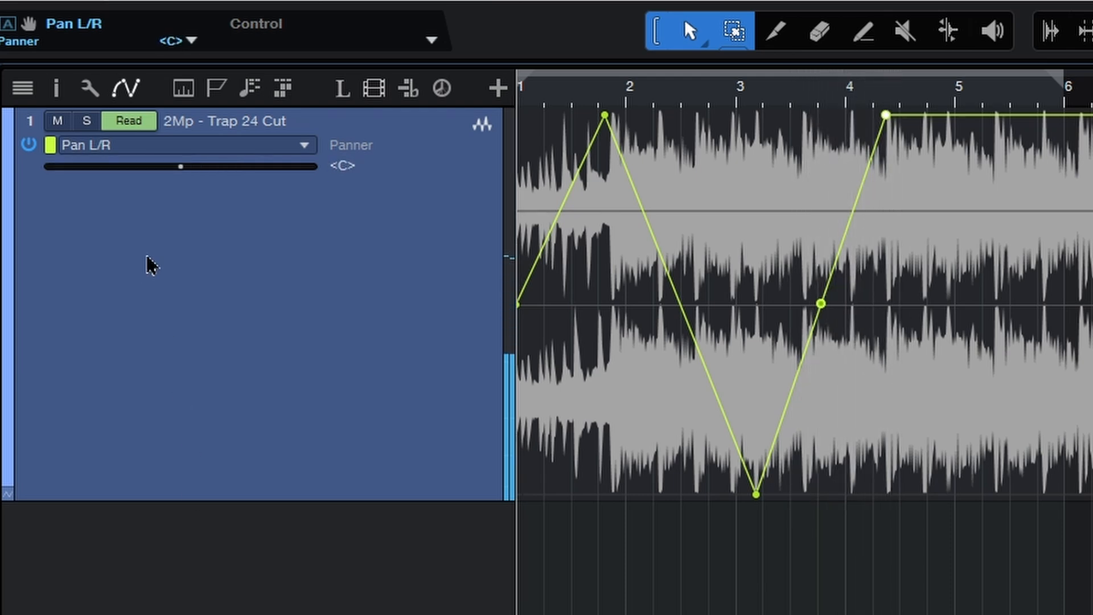
- Display the Mute envelope and mute the track from about bar 1.9 to bar 2.3
left_click(126, 149)
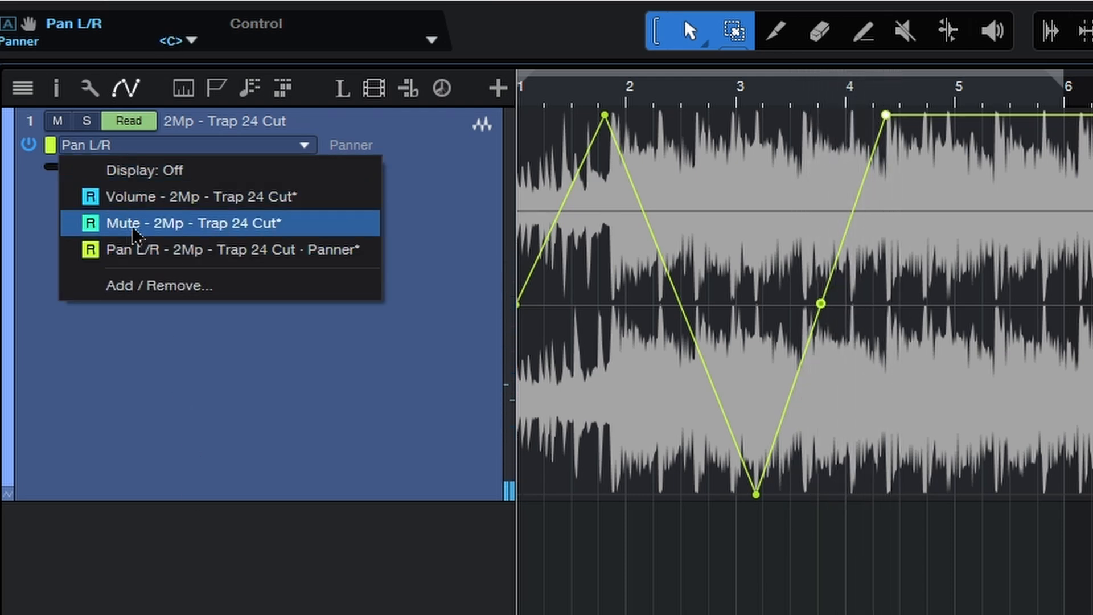
left_click(137, 225)
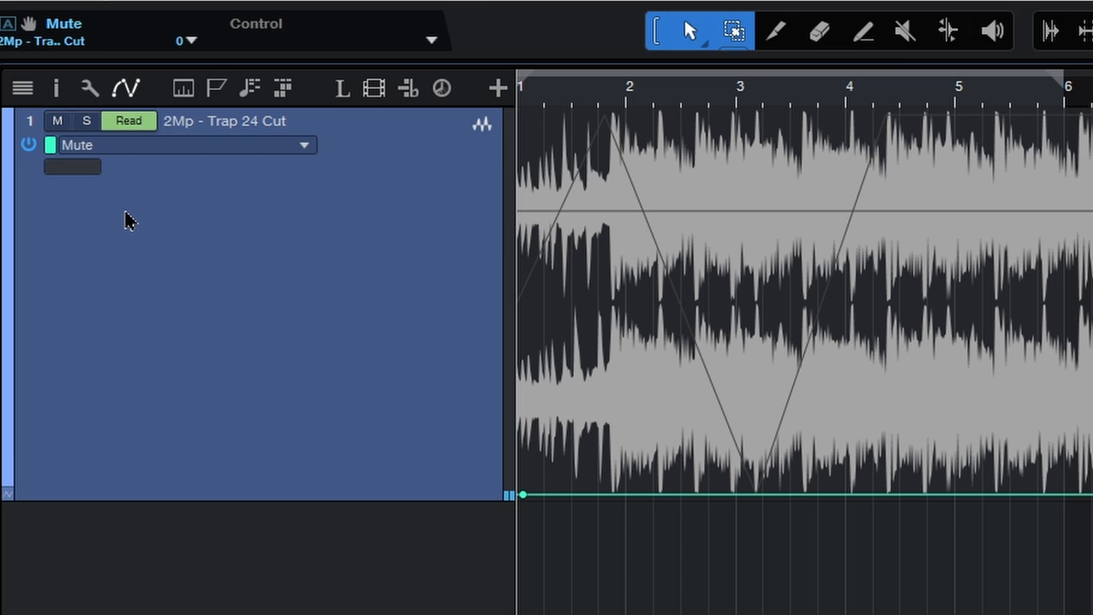
left_click(591, 494)
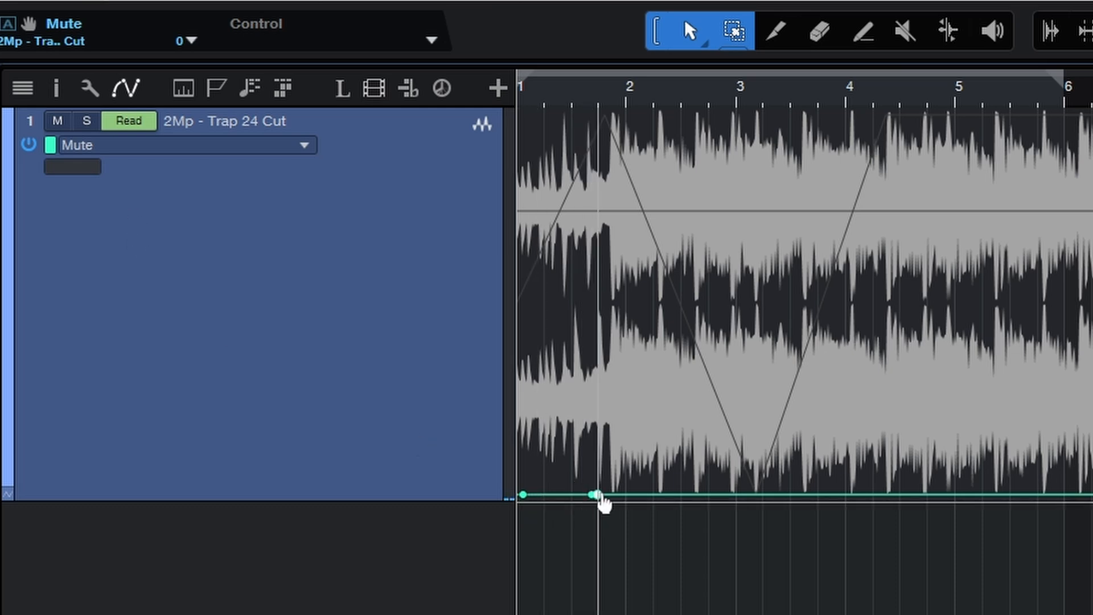
left_click_drag(640, 494, 612, 115)
left_click(660, 115)
left_click_drag(691, 114, 664, 578)
- Deactivate the Pan L/R automation and return to the Mute envelope
left_click(203, 147)
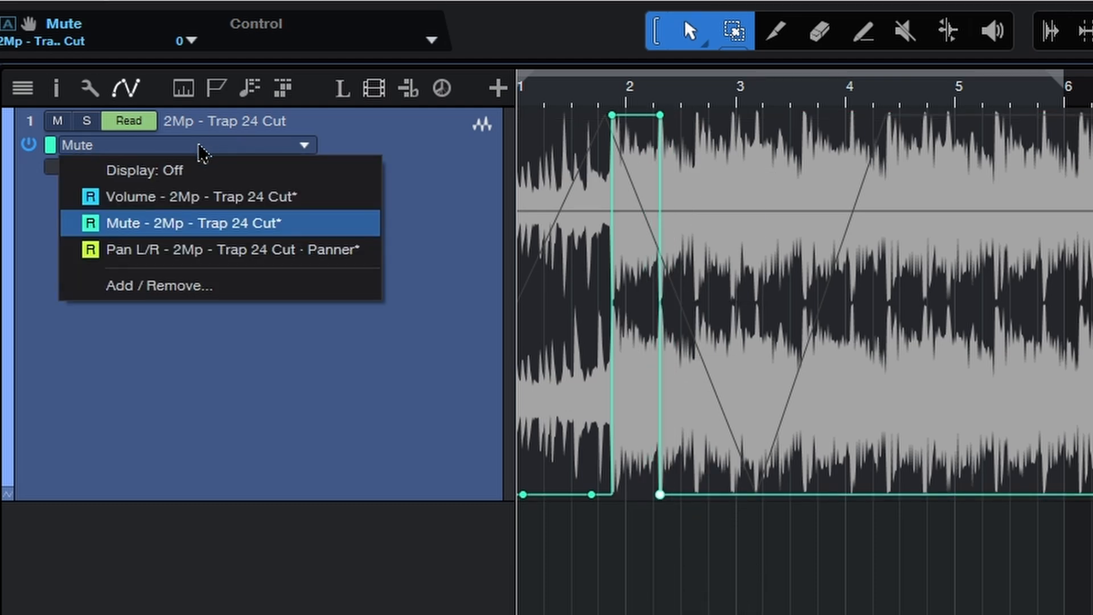
left_click(181, 250)
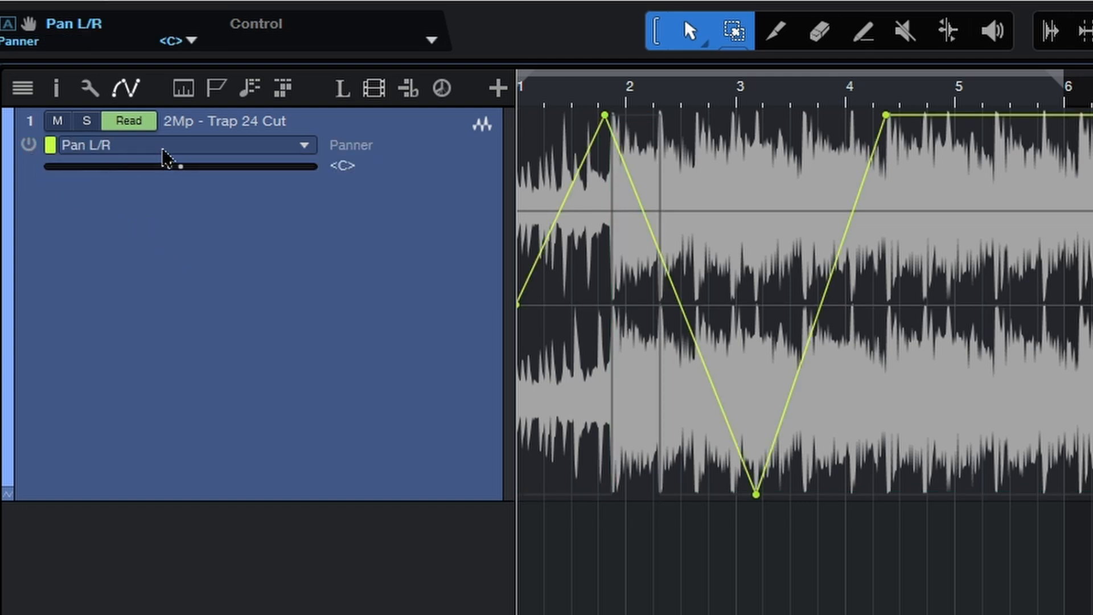
left_click(164, 153)
left_click(159, 223)
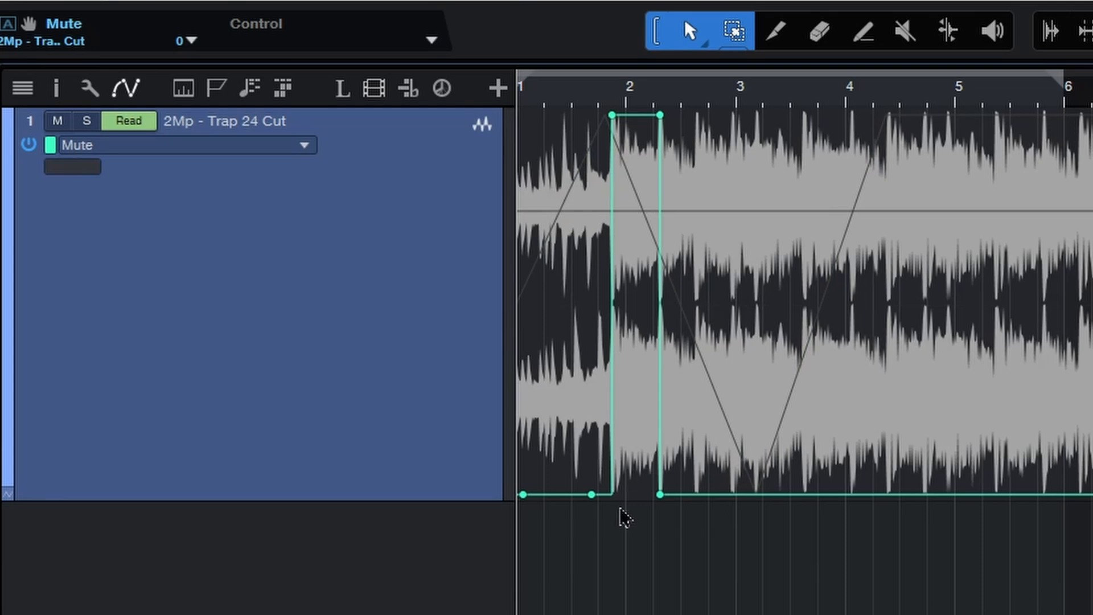
- Delete the extra mute point just before the muted section, at about bar 1.7, and play the mute automation back
right_click(592, 497)
left_click(634, 614)
key("space")
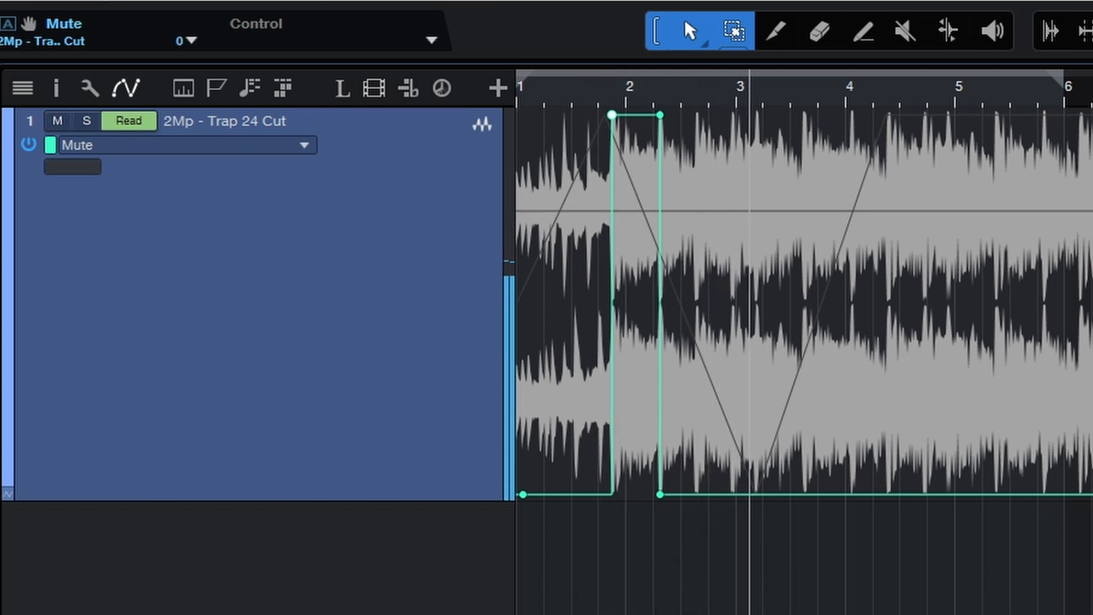
key("space")
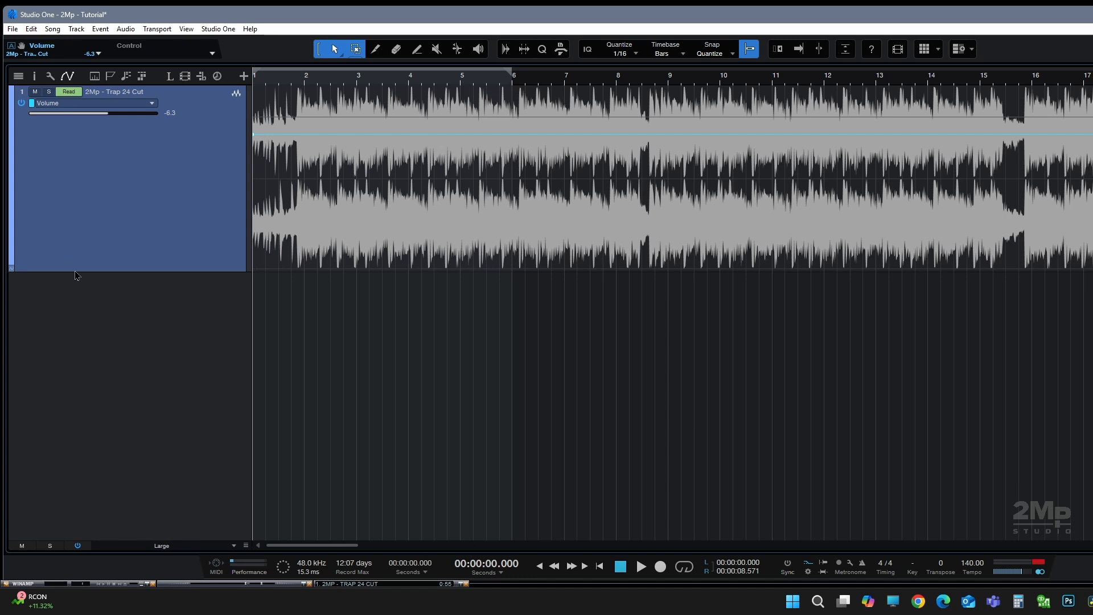
- Set the track's automation mode to Touch and record volume fader moves between about bars 1.7 and 5.5 during playback
left_click(69, 91)
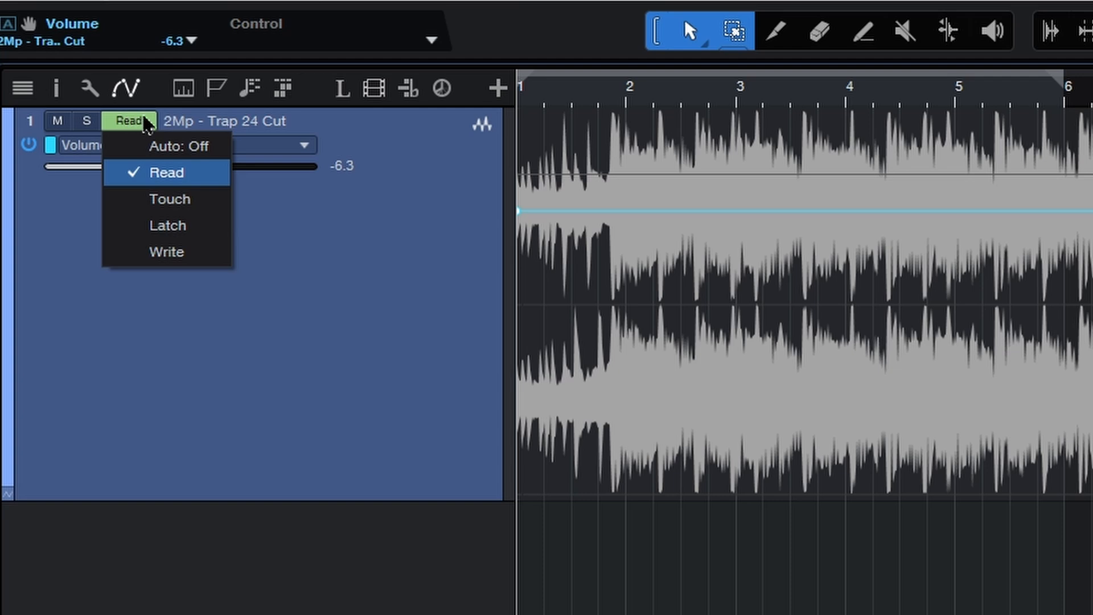
left_click(200, 202)
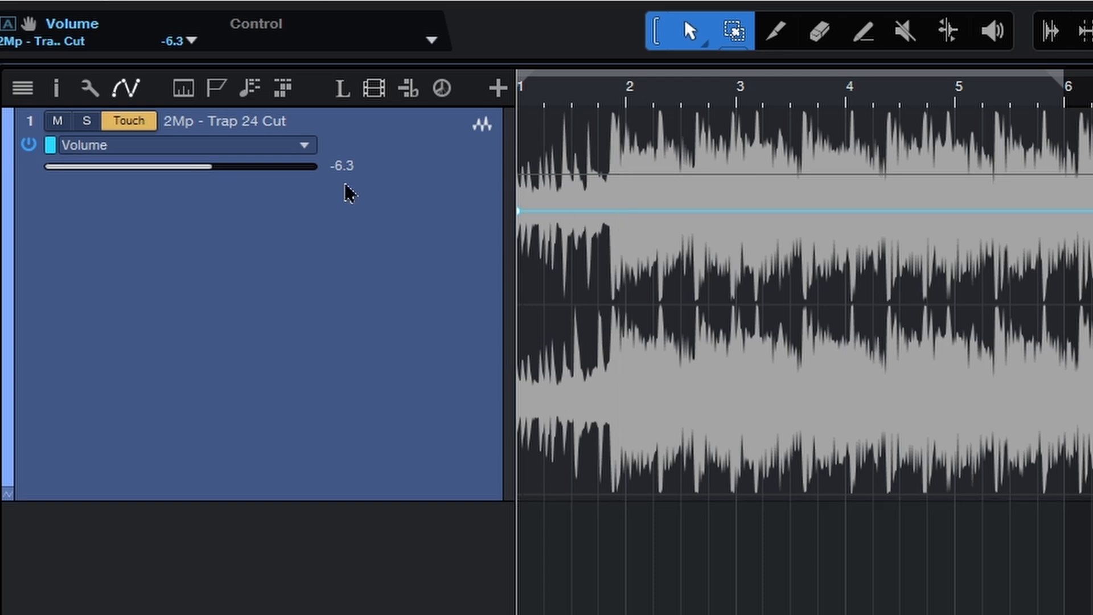
left_click_drag(214, 171, 215, 193)
key("space")
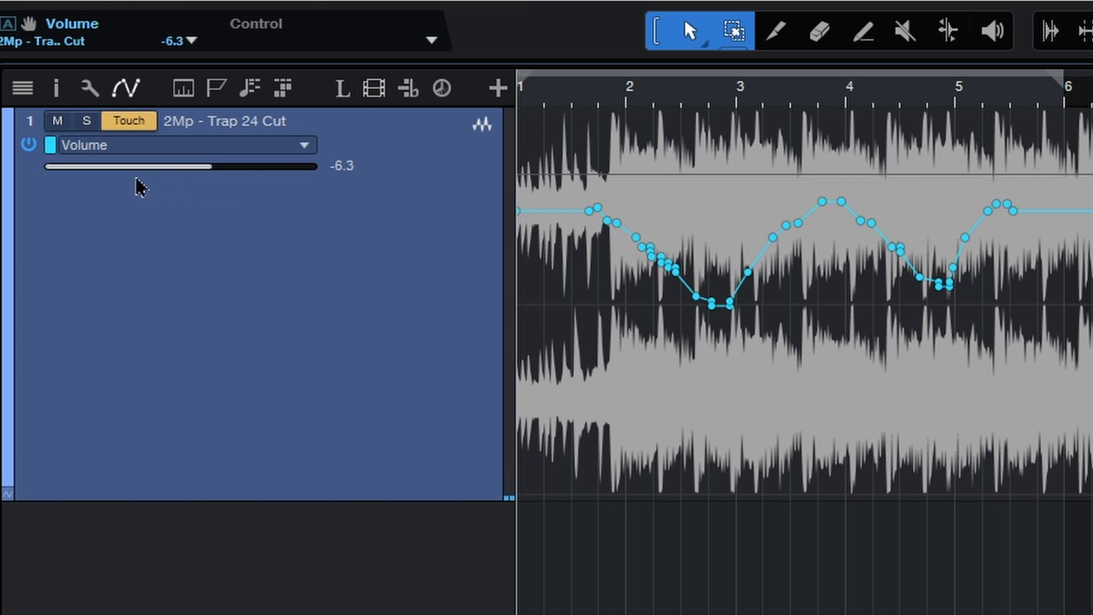
- Play back the volume moves recorded in Touch mode and undo that recording
key("space")
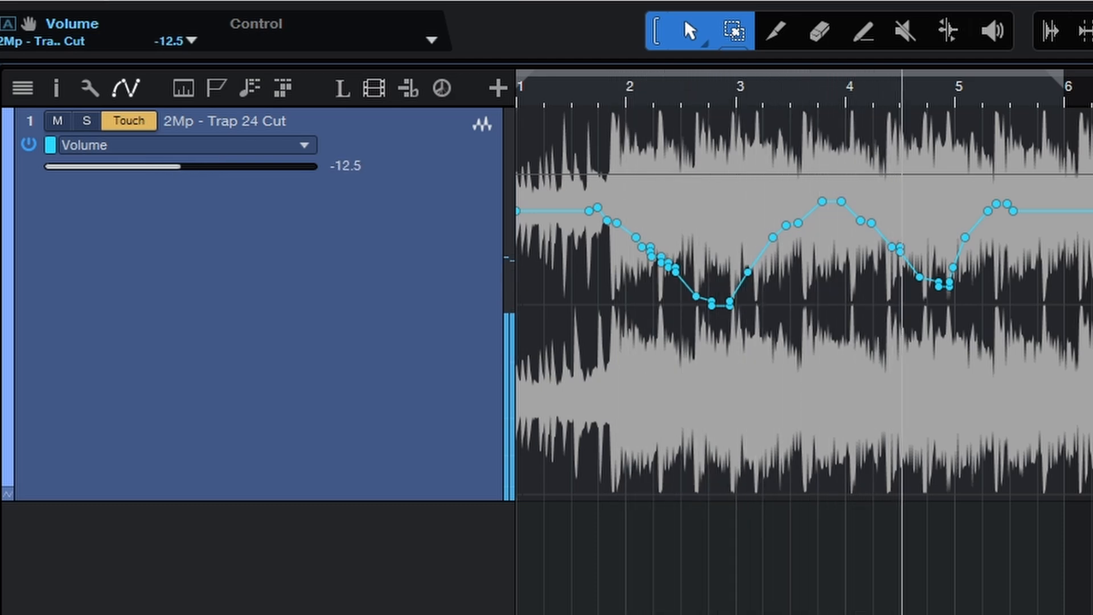
key("space")
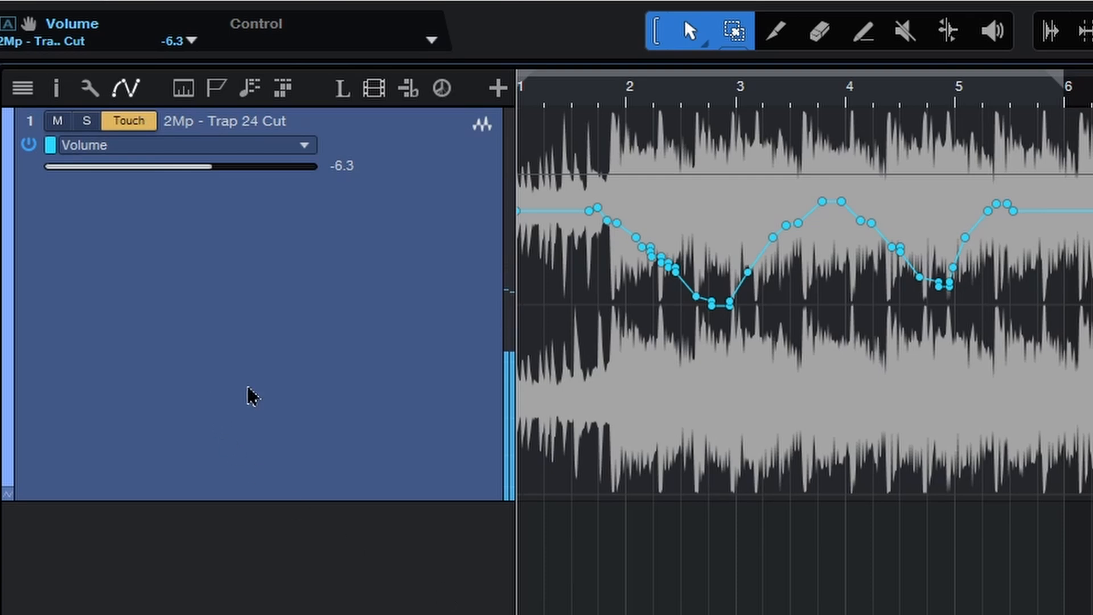
key("ctrl+z")
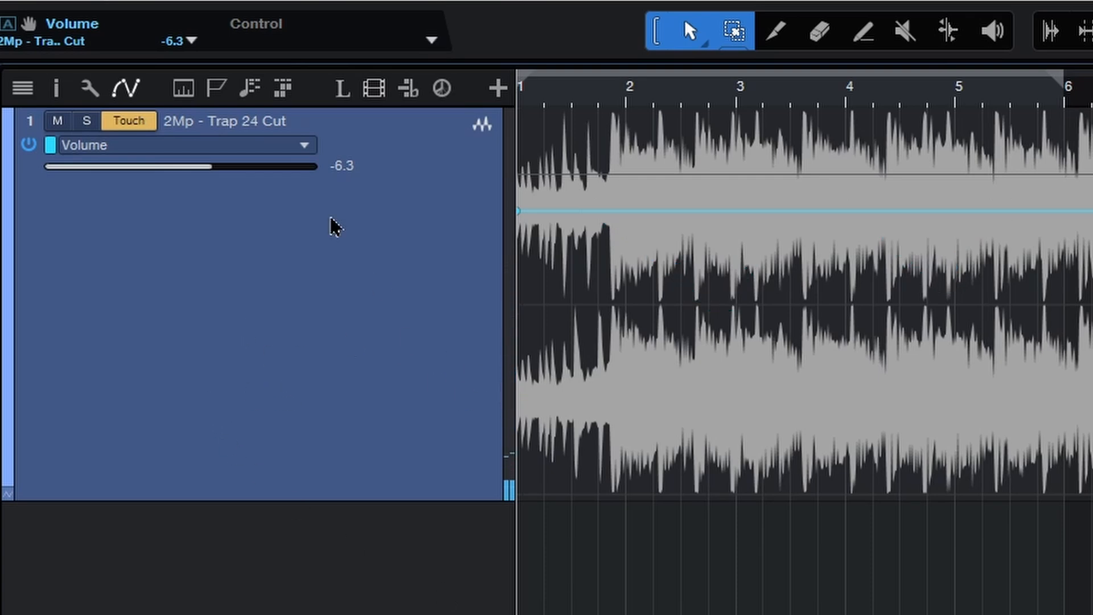
- Set the automation mode to Latch and record a two-stage volume reduction to -26.7 dB, stopping playback at about bar 5
left_click(126, 122)
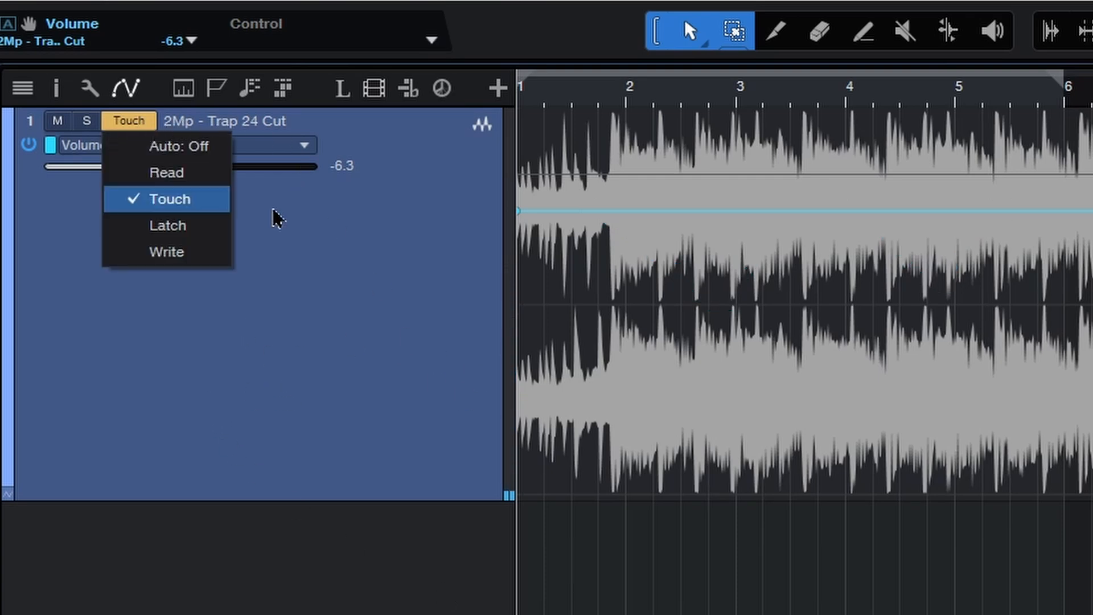
left_click(208, 232)
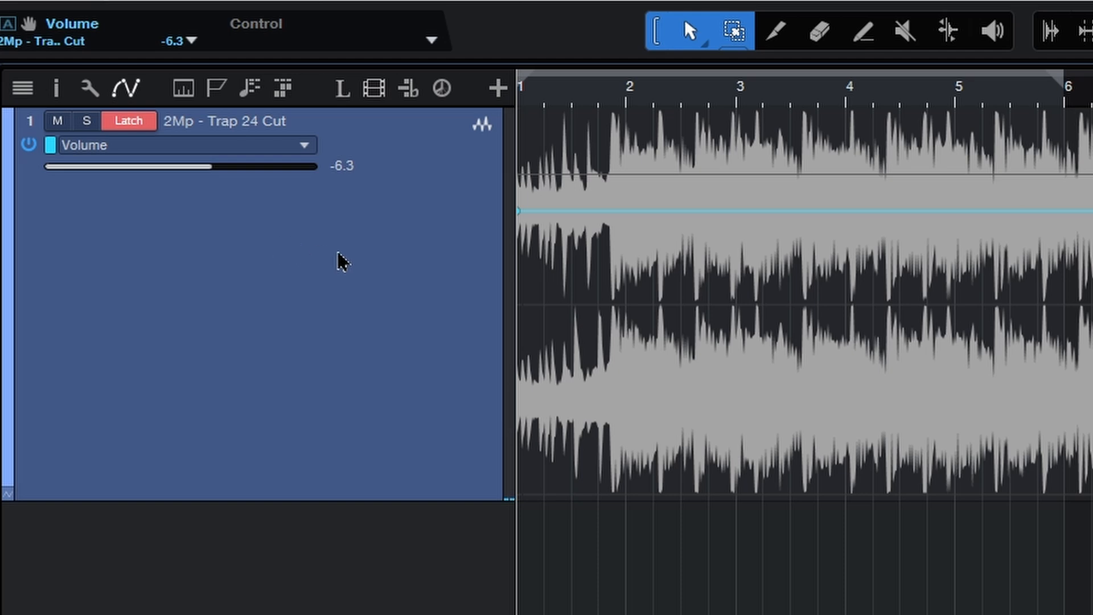
key("space")
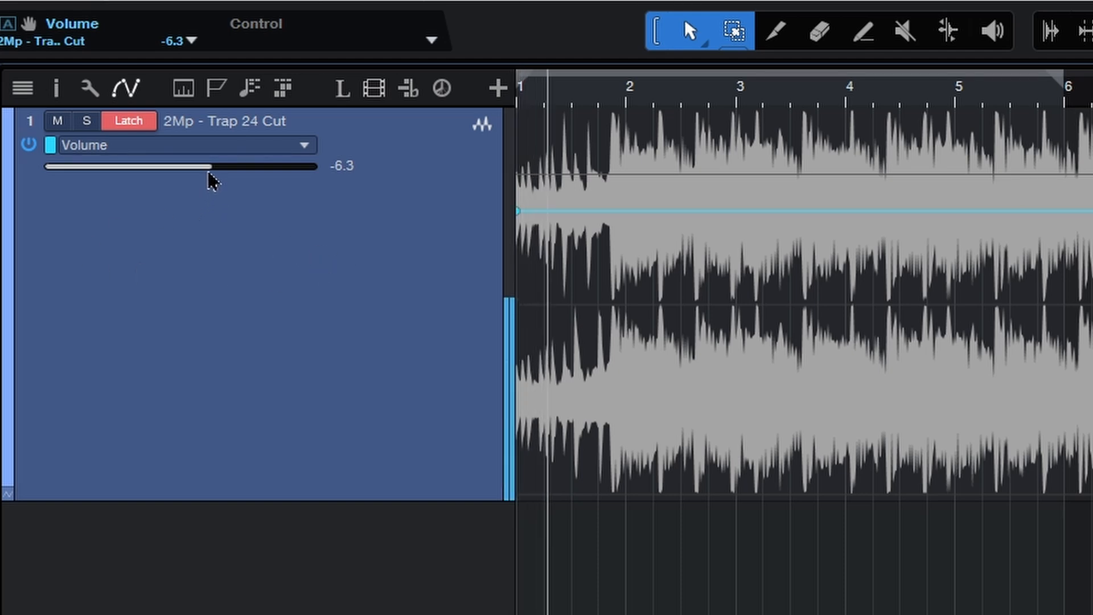
left_click_drag(212, 167, 134, 170)
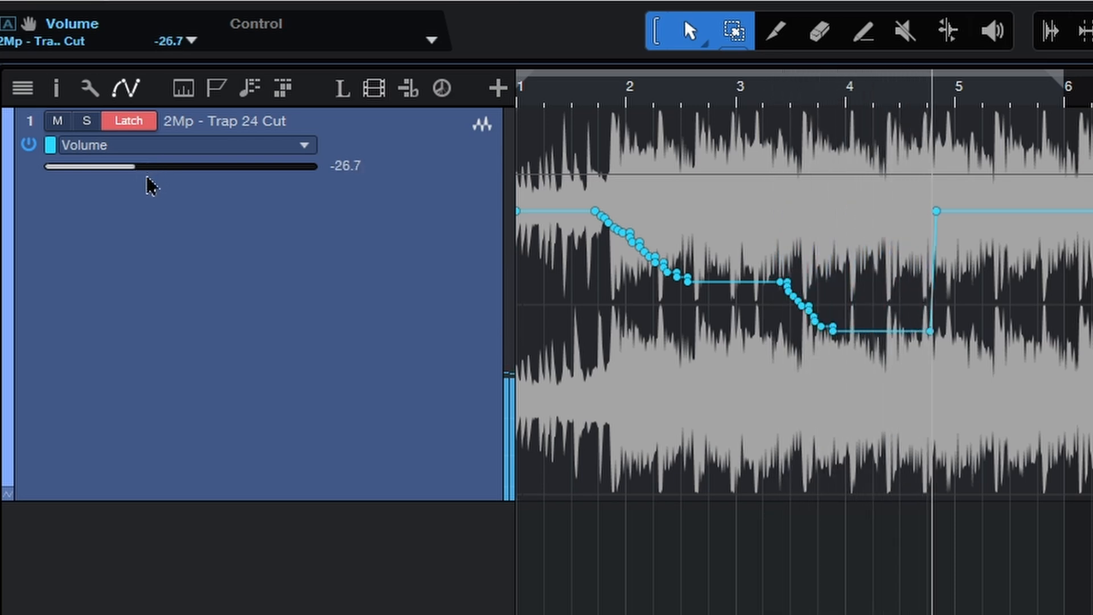
key("space")
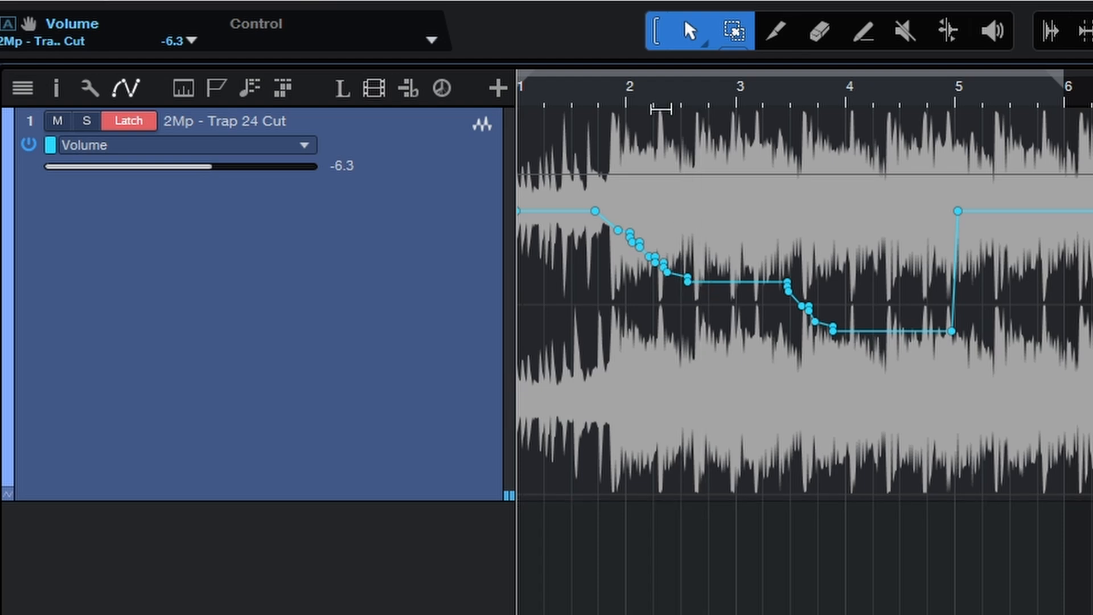
- Examine the Latch-recorded volume points up close, especially between bars 3 and 5
left_click(673, 93)
scroll(739, 362, "up", 5)
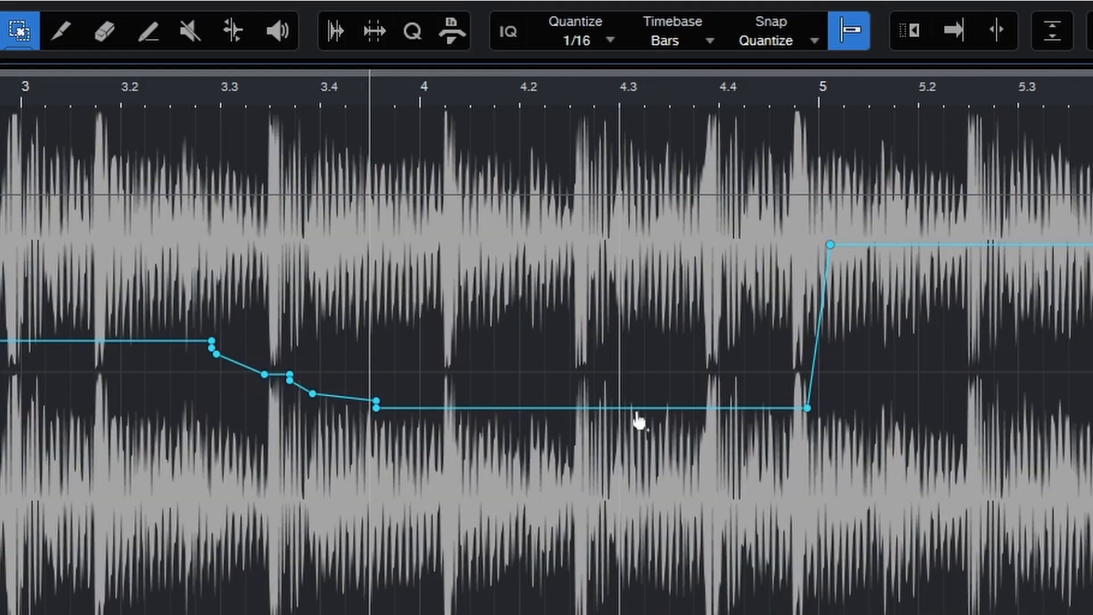
scroll(704, 404, "down", 3)
scroll(137, 498, "down", 4)
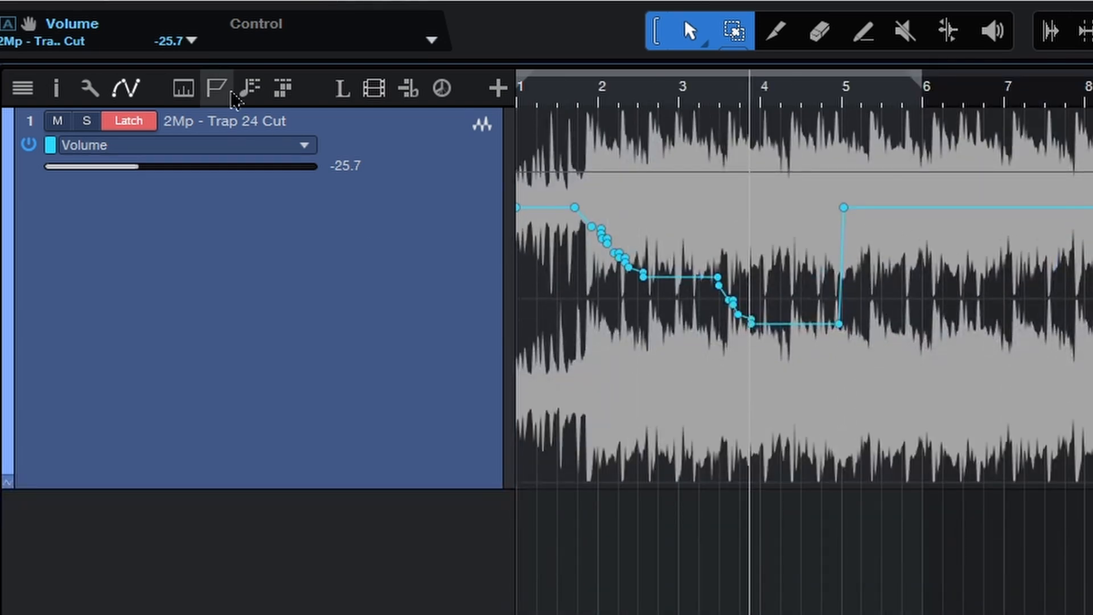
- Undo the Latch-recorded volume moves and set the track's automation mode to Write
key("ctrl+z")
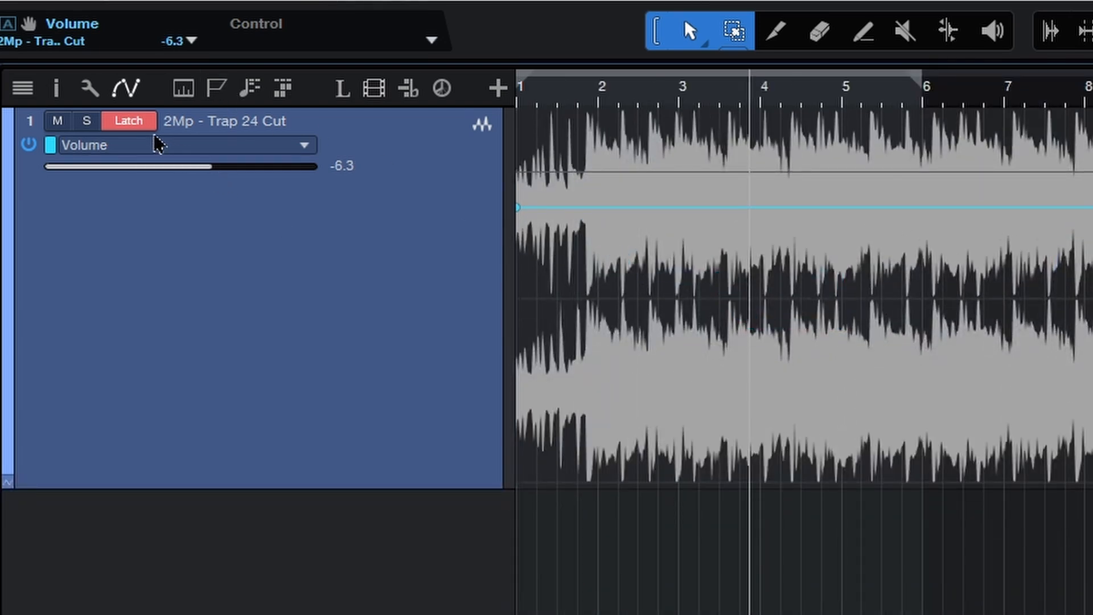
left_click(137, 121)
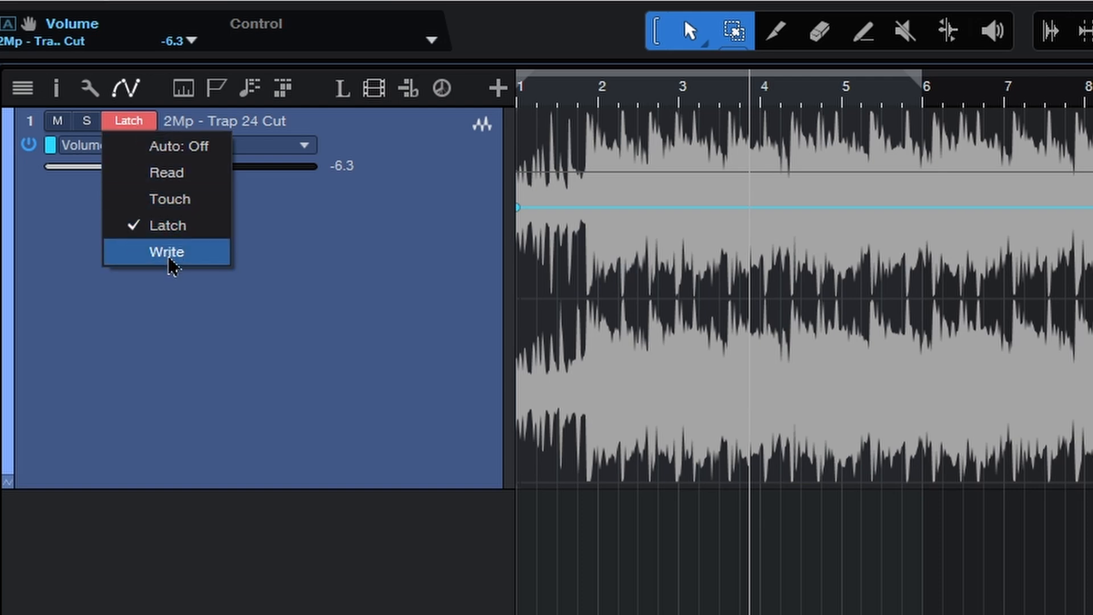
left_click(171, 271)
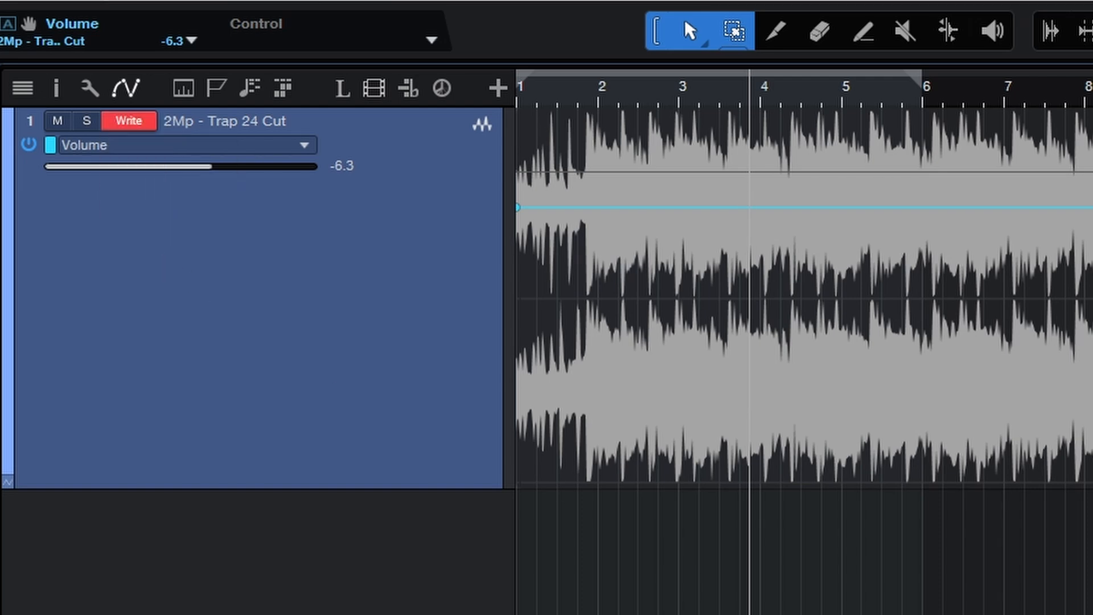
- Record repeated volume dips and rises between about bars 1.7 and 5.8 during playback in Write mode
key("space")
key("space")
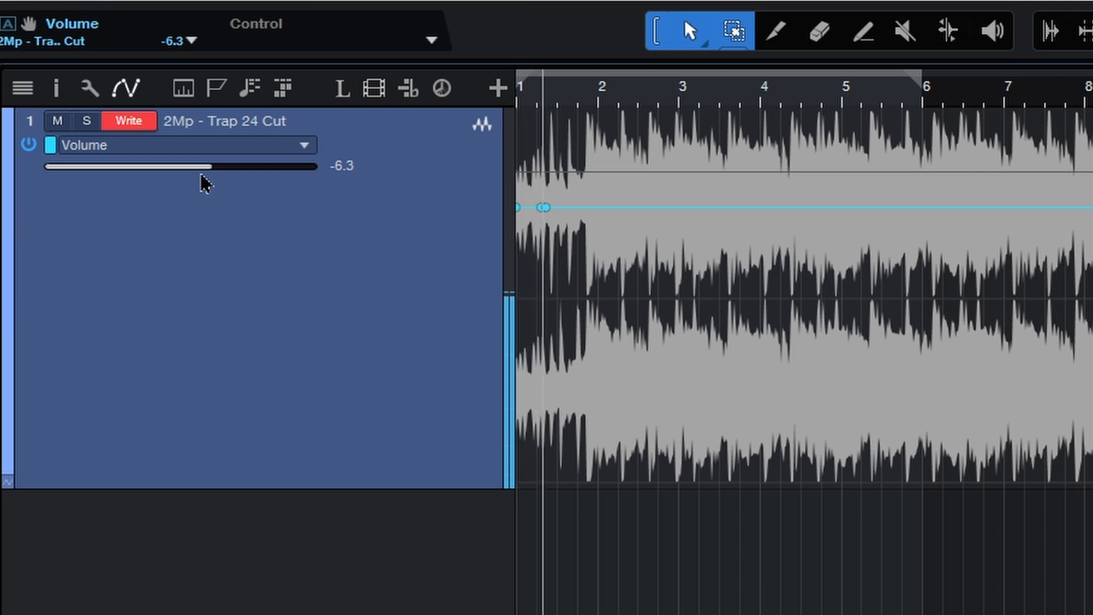
mouse_move(208, 168)
left_mouse_down()
mouse_move(160, 168)
mouse_move(209, 185)
mouse_move(148, 176)
mouse_move(209, 185)
mouse_move(135, 174)
mouse_move(236, 187)
mouse_move(212, 185)
left_mouse_up()
key("space")
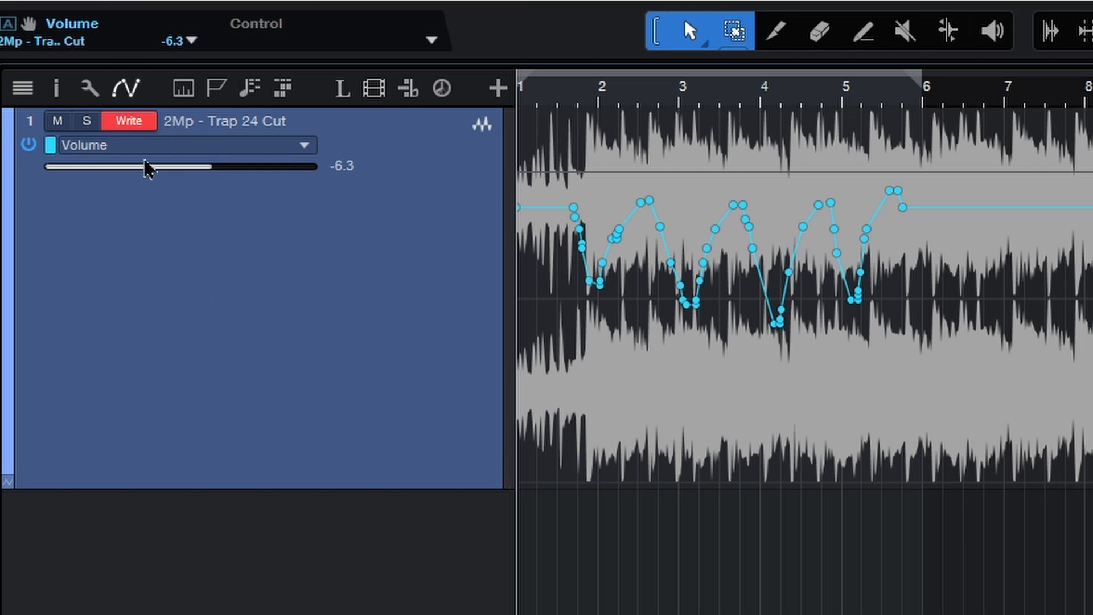
- Replay from the start in Write mode to overwrite the volume points up to about bar 4.7, and set the automation mode to Read
key("space")
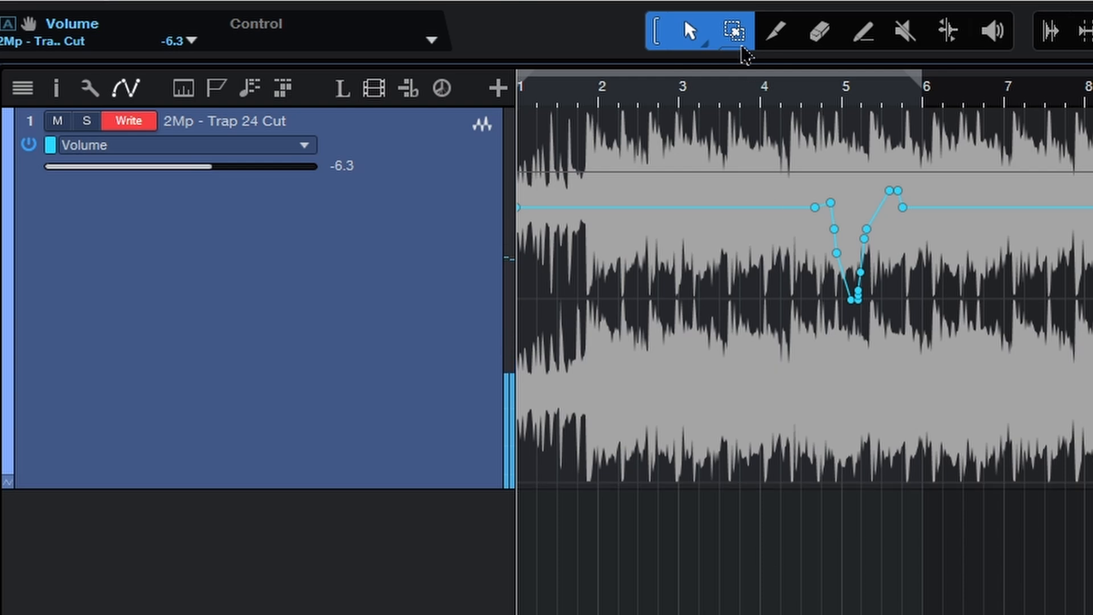
left_click(816, 107)
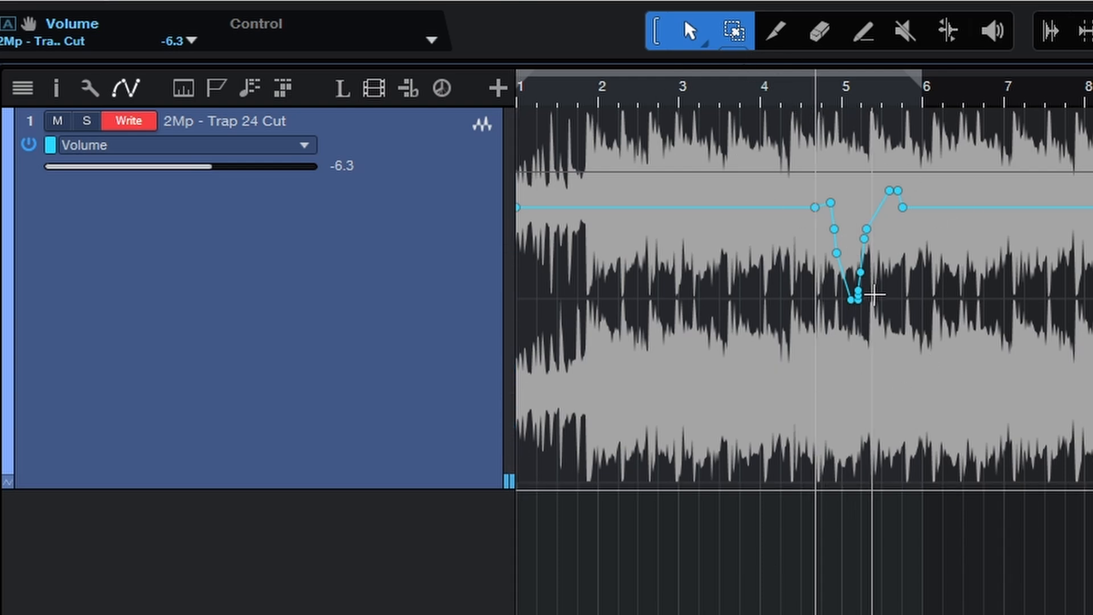
left_click(877, 210)
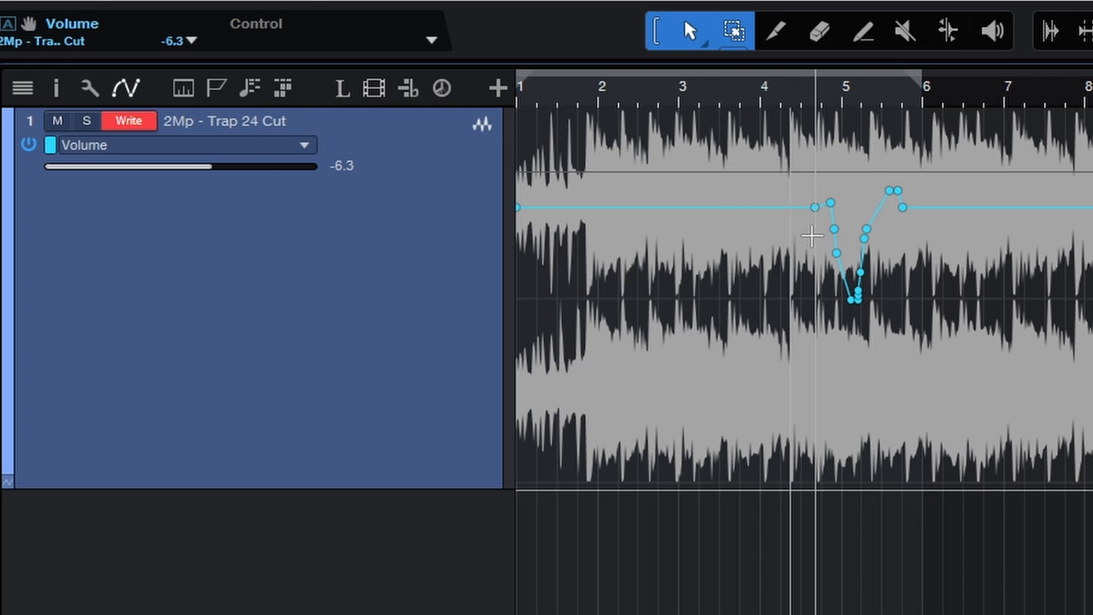
left_click(129, 120)
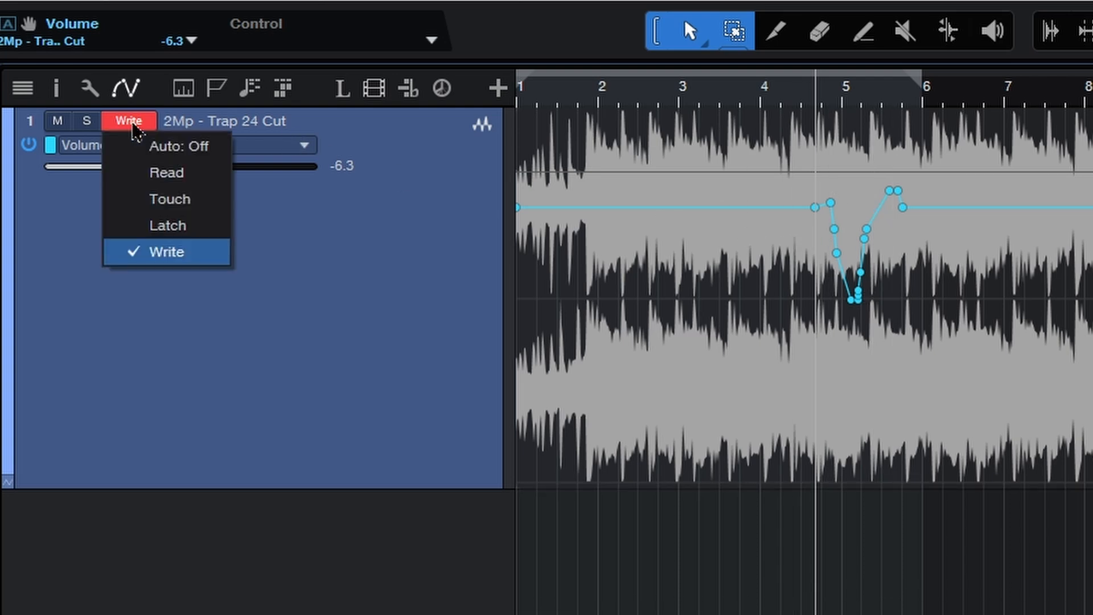
left_click(179, 173)
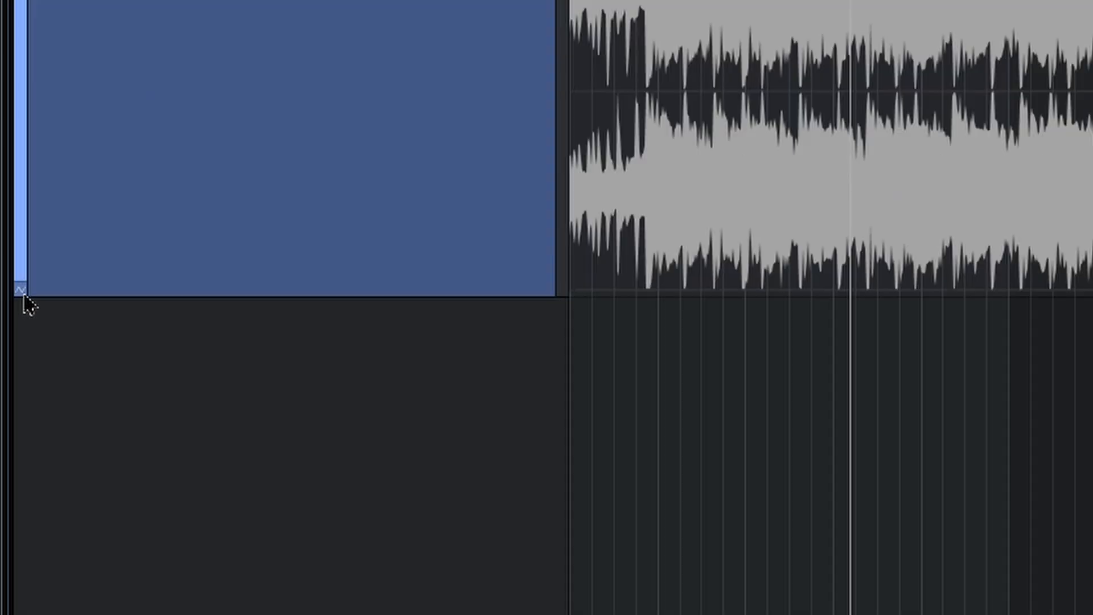
- Expand the track's automation lanes and examine the Volume, Mute and Pan L/R lanes in turn
left_click(24, 298)
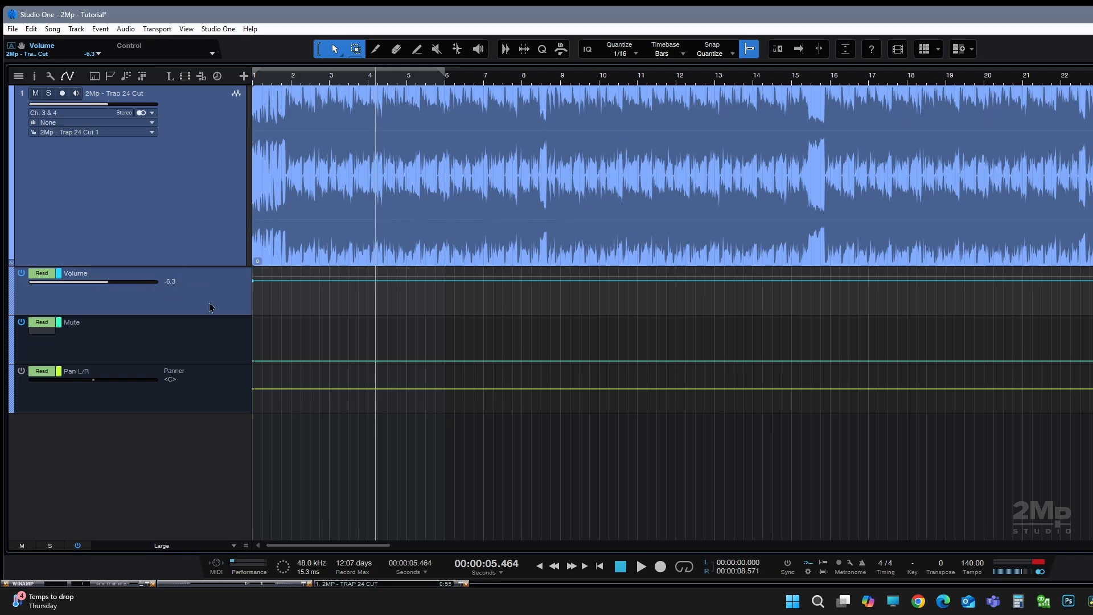
left_click(215, 347)
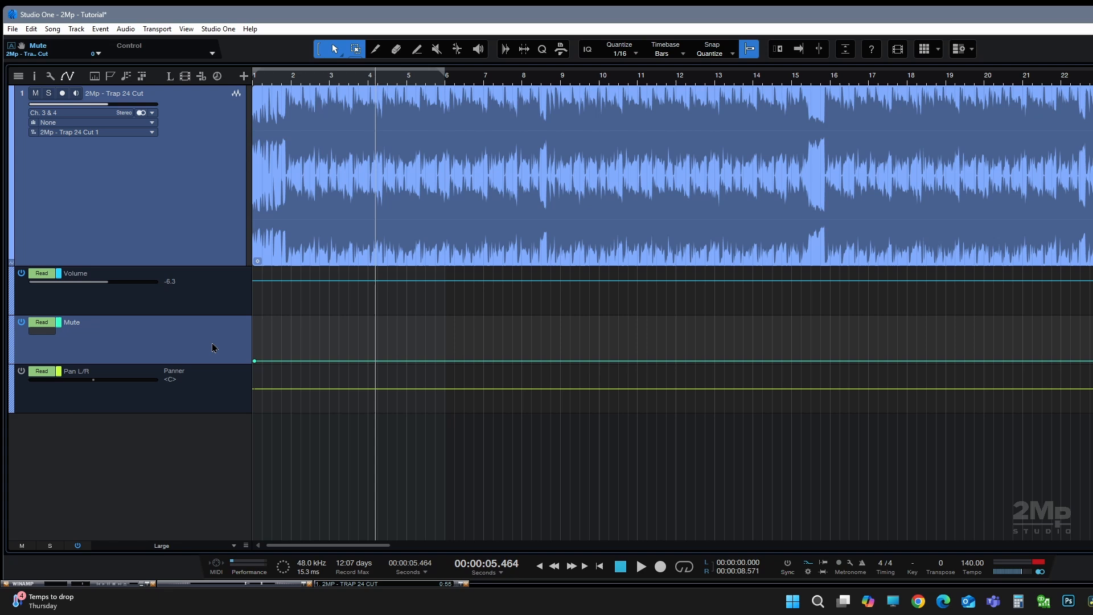
left_click(226, 398)
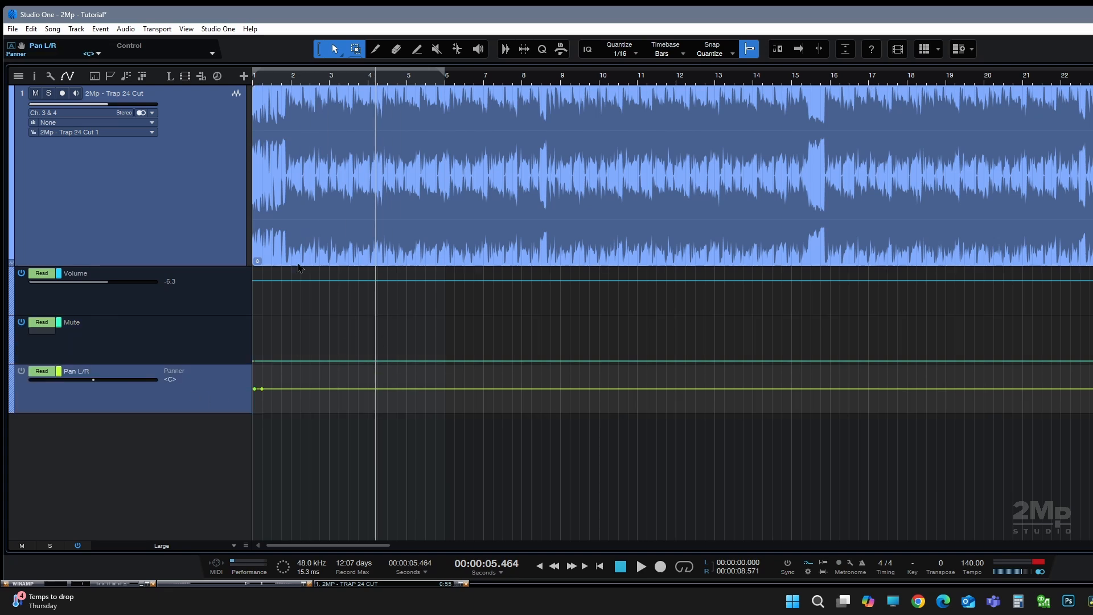
scroll(322, 270, "up", 5)
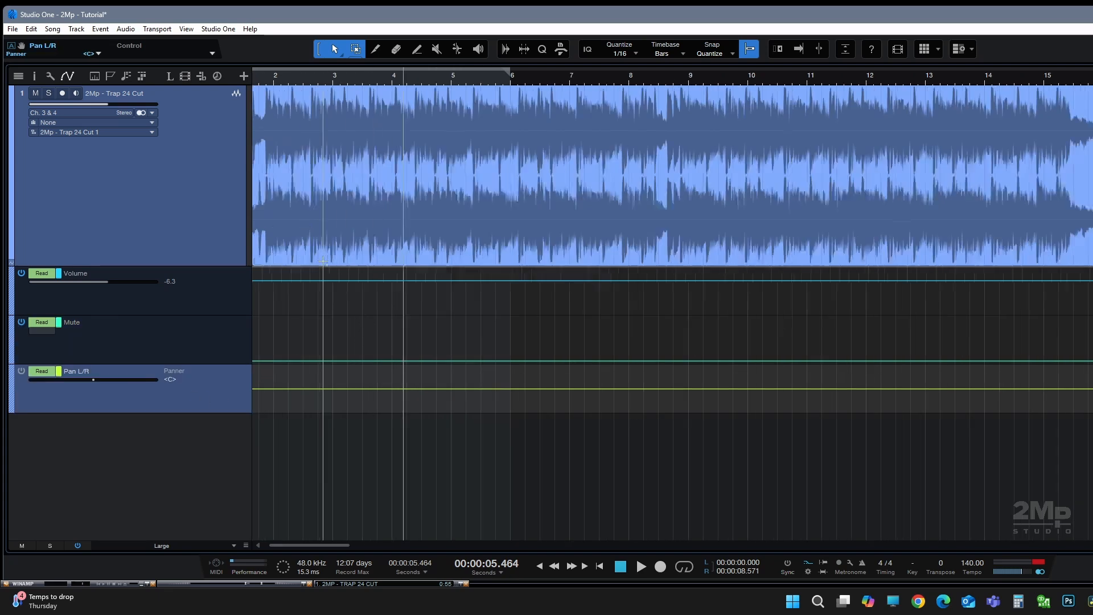
scroll(322, 270, "left", 1)
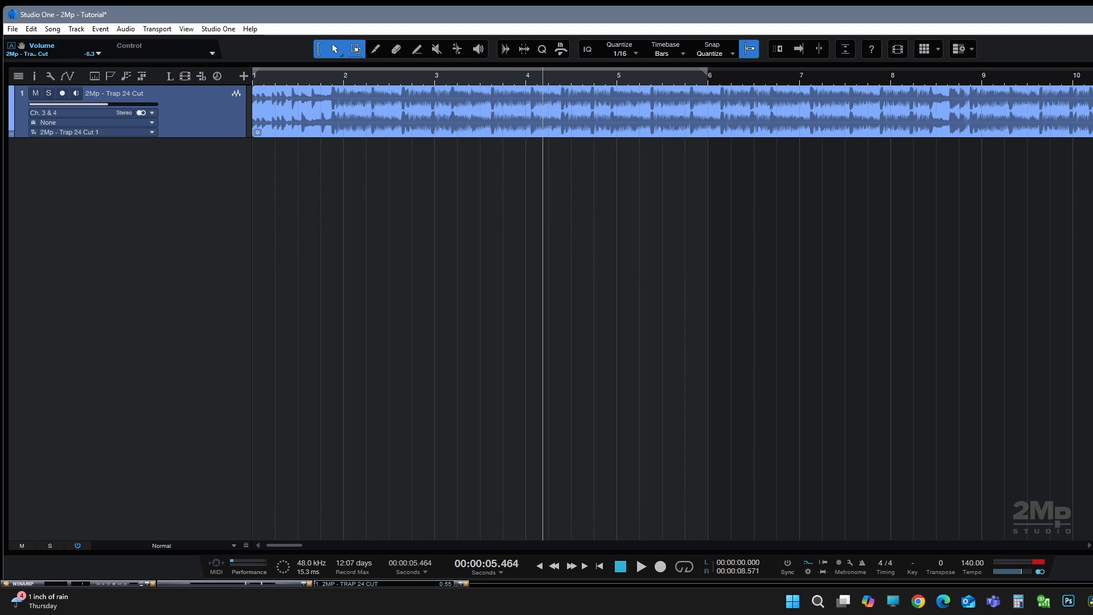
- Bring the OneKnob Filter Stereo window into view, add its Filter parameter to the track's automation and close the plug-in
left_click_drag(1090, 287, 300, 122)
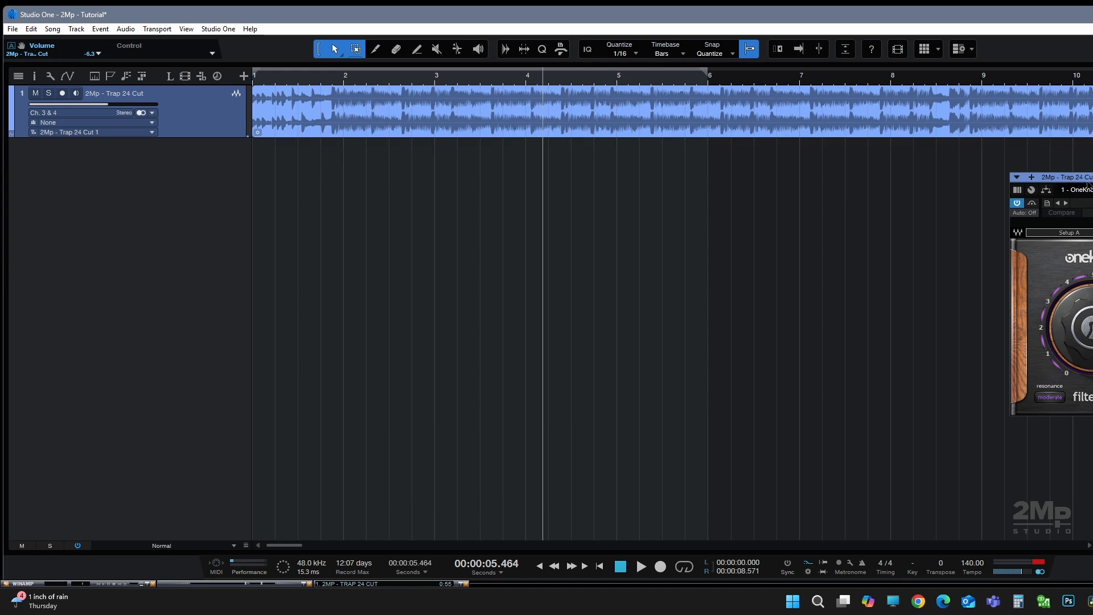
left_click_drag(1087, 183, 481, 156)
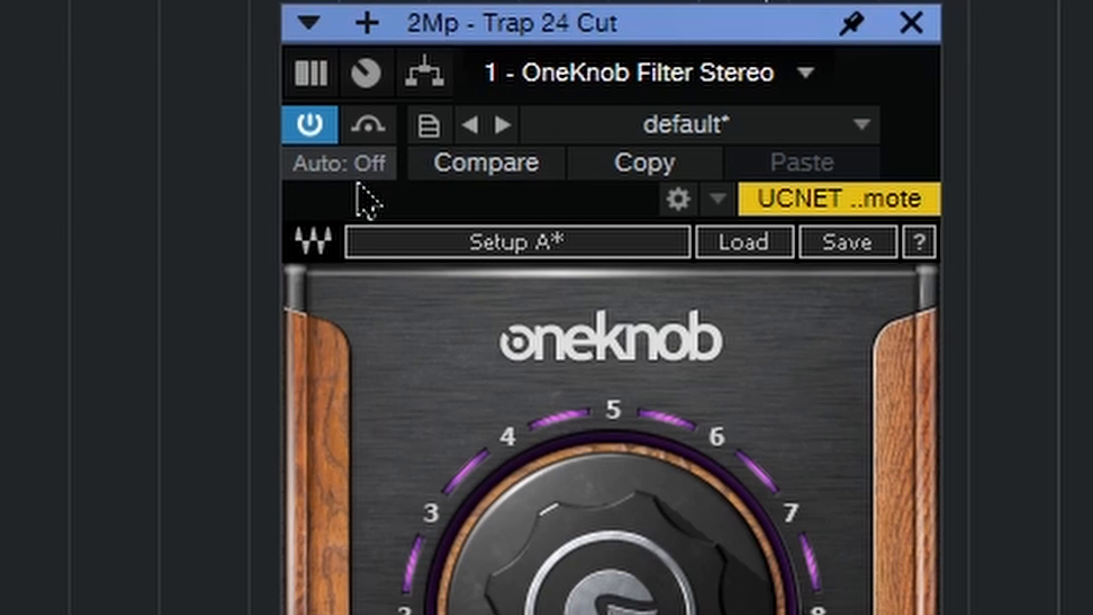
left_click(358, 181)
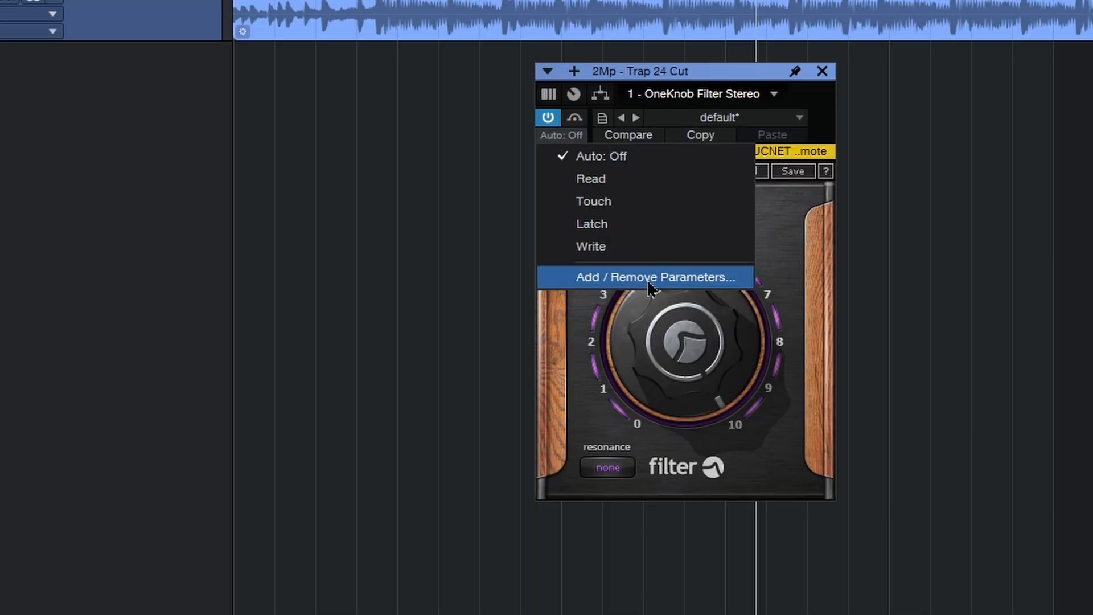
left_click(651, 279)
left_click_drag(670, 202, 597, 74)
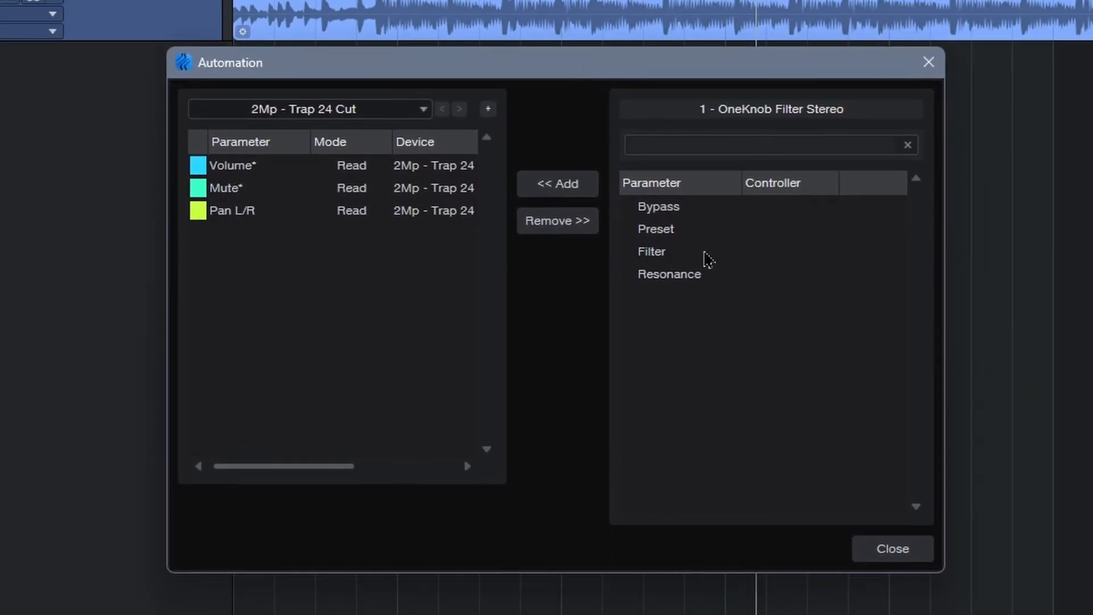
left_click(659, 254)
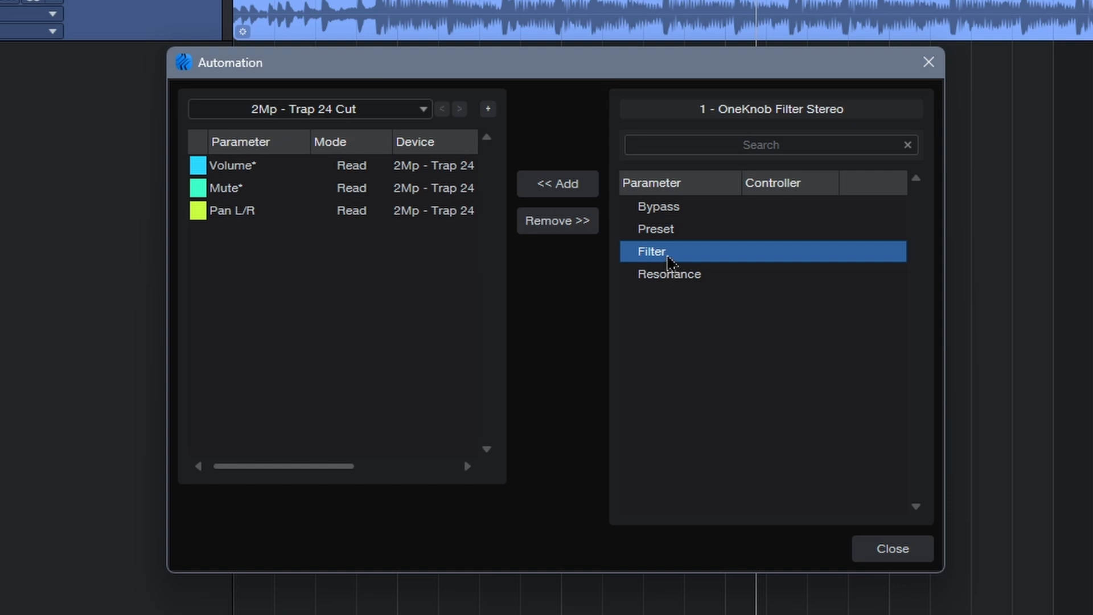
double_click(669, 259)
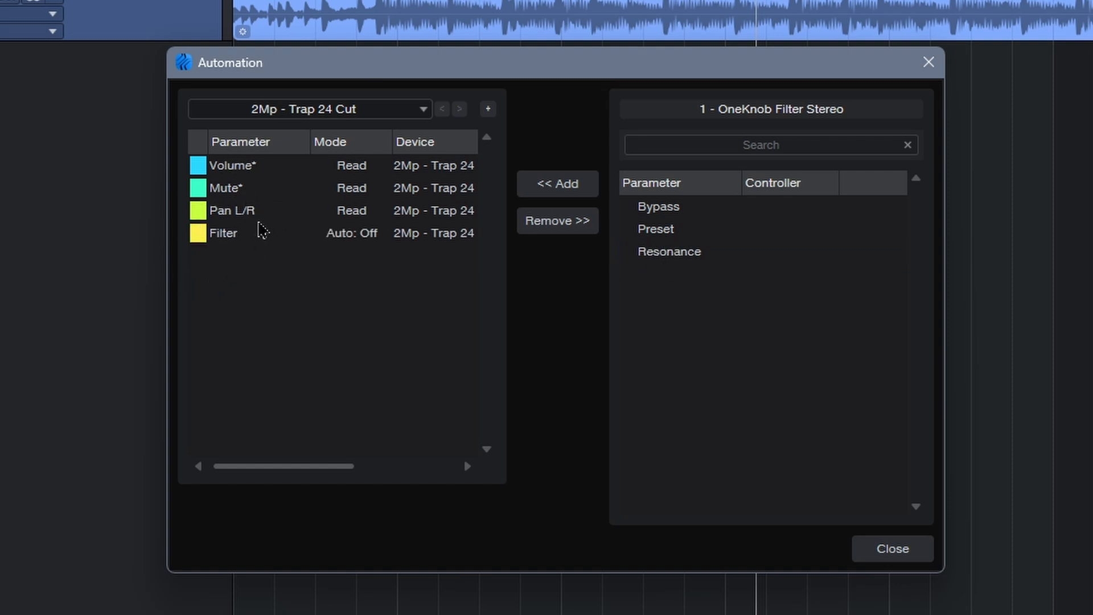
left_click(897, 550)
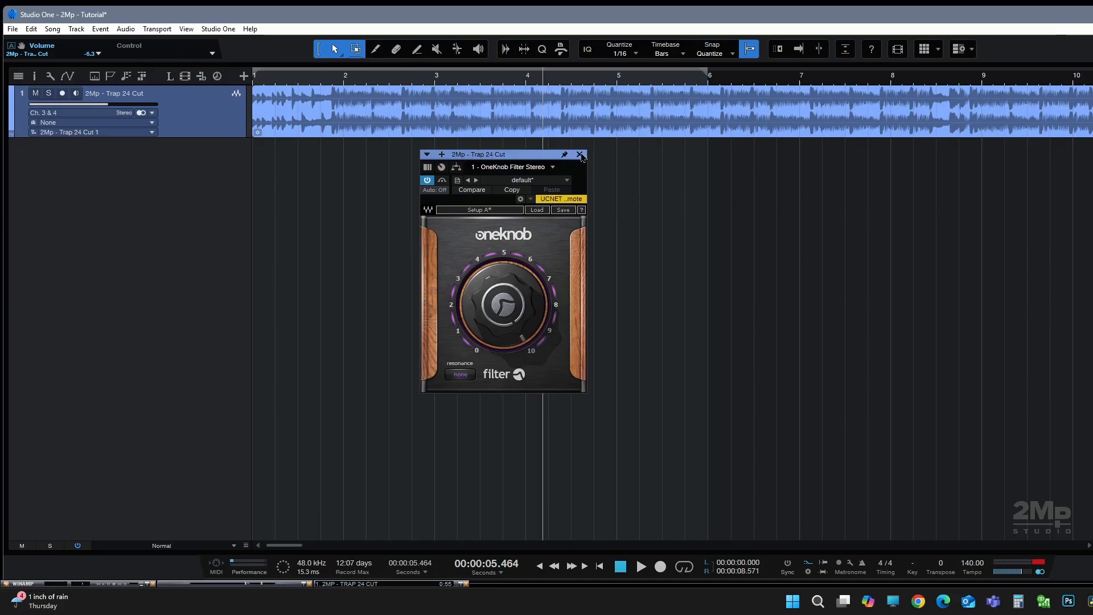
left_click(579, 155)
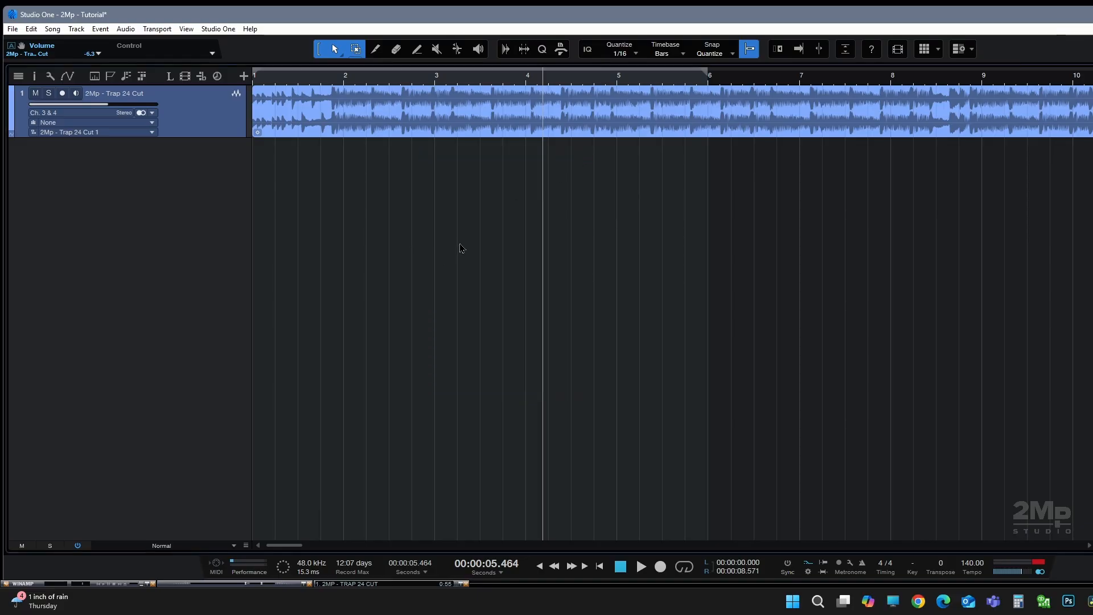
- Show the automation lanes and draw a Filter envelope dipping from 10.0 at about bar 1.8 to a low at bar 3 and back up at bar 4
key("a")
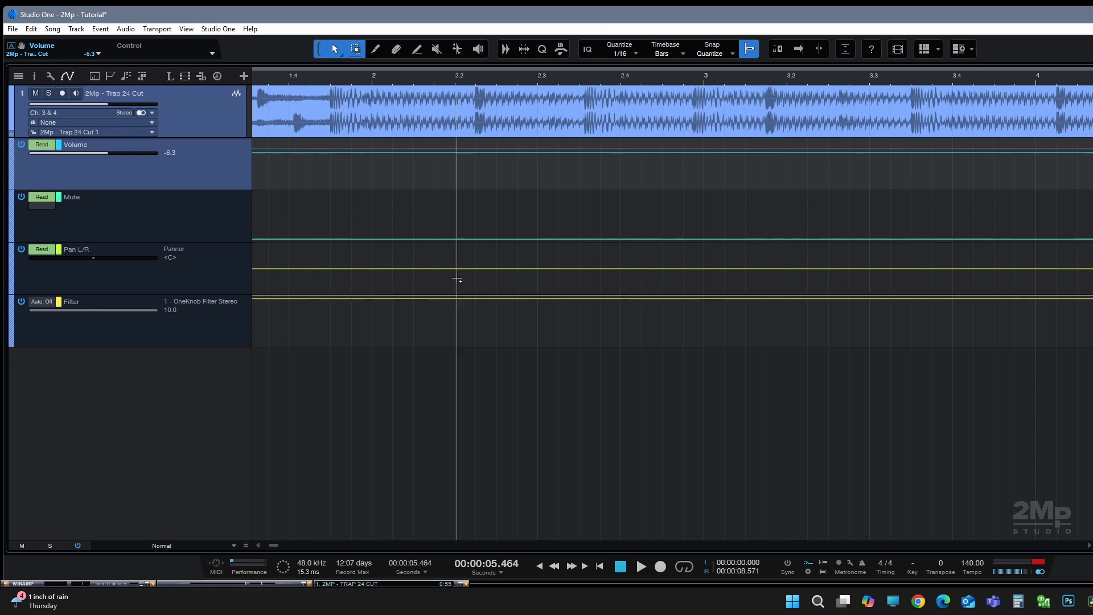
scroll(457, 276, "down", 3)
scroll(385, 303, "down", 3)
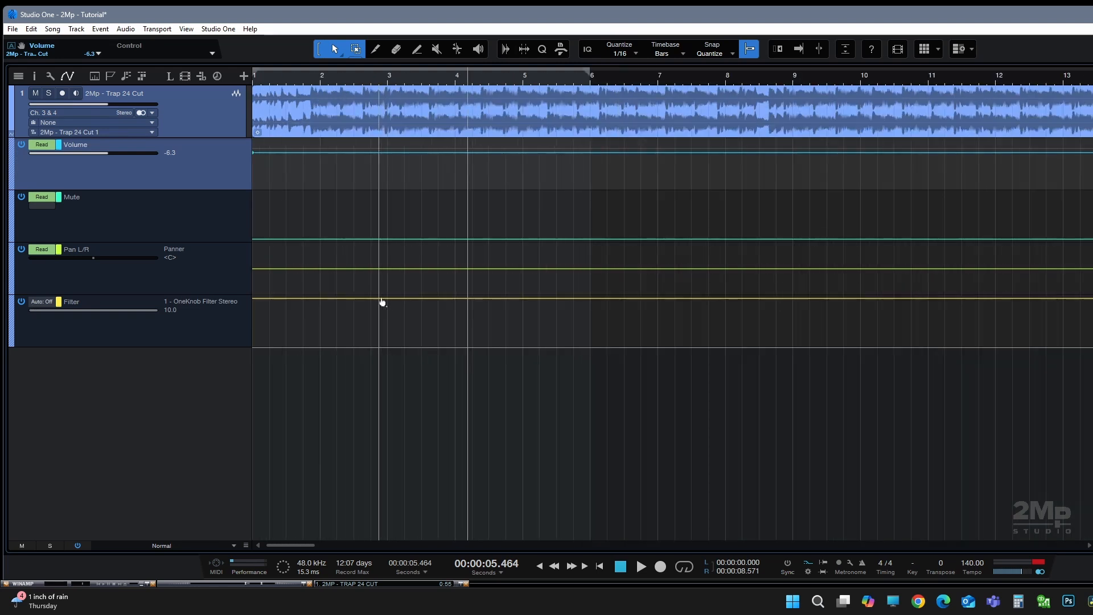
left_click(314, 302)
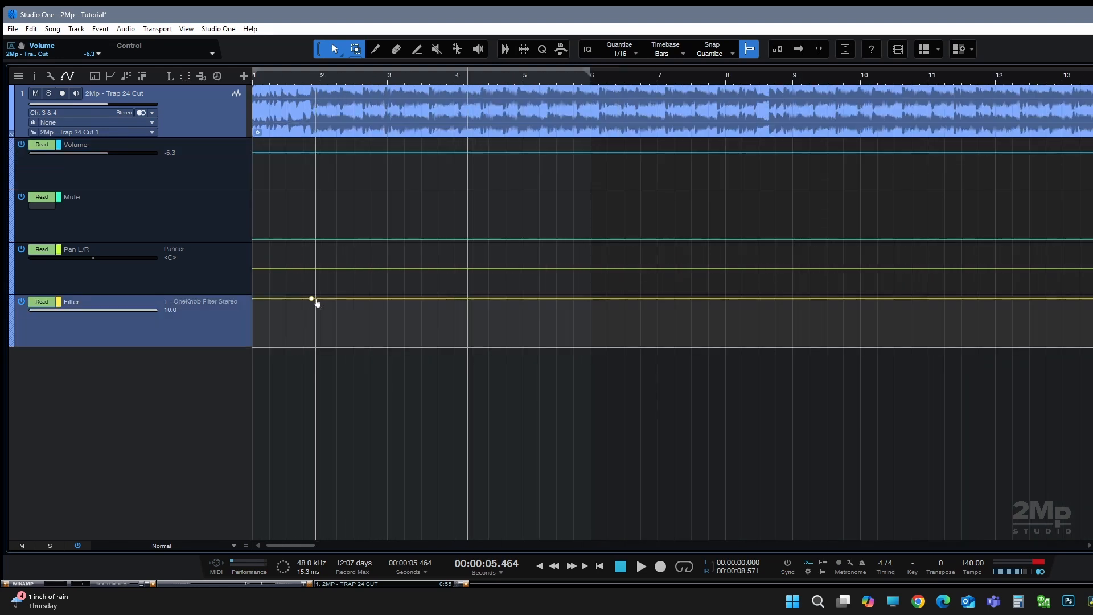
left_click_drag(319, 303, 460, 302)
- Return to the song start and play back the Filter automation to about bar 4.4
left_click(620, 565)
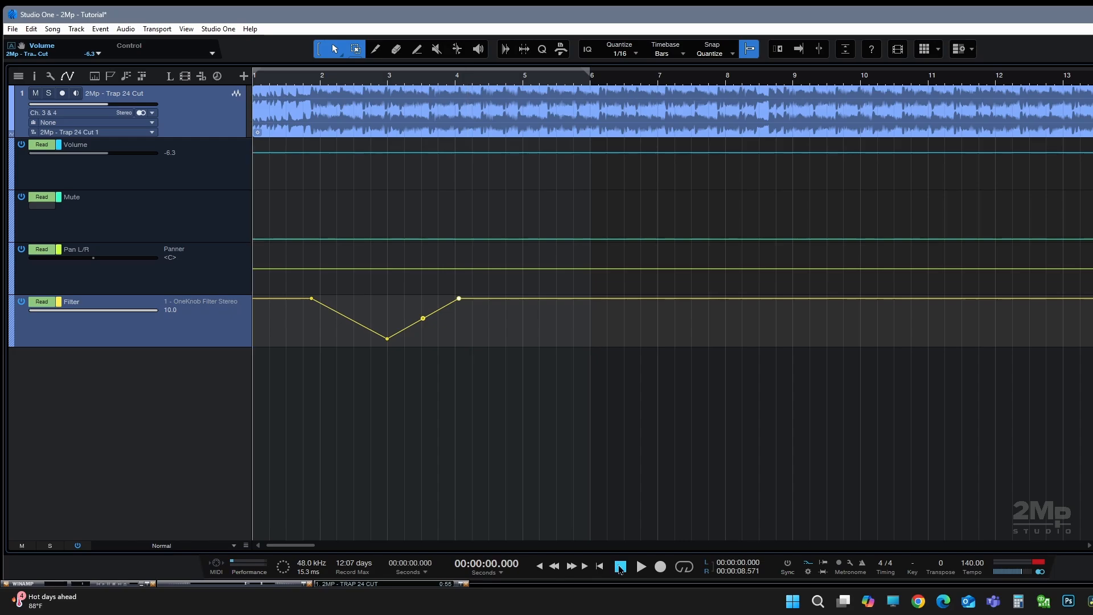
key("space")
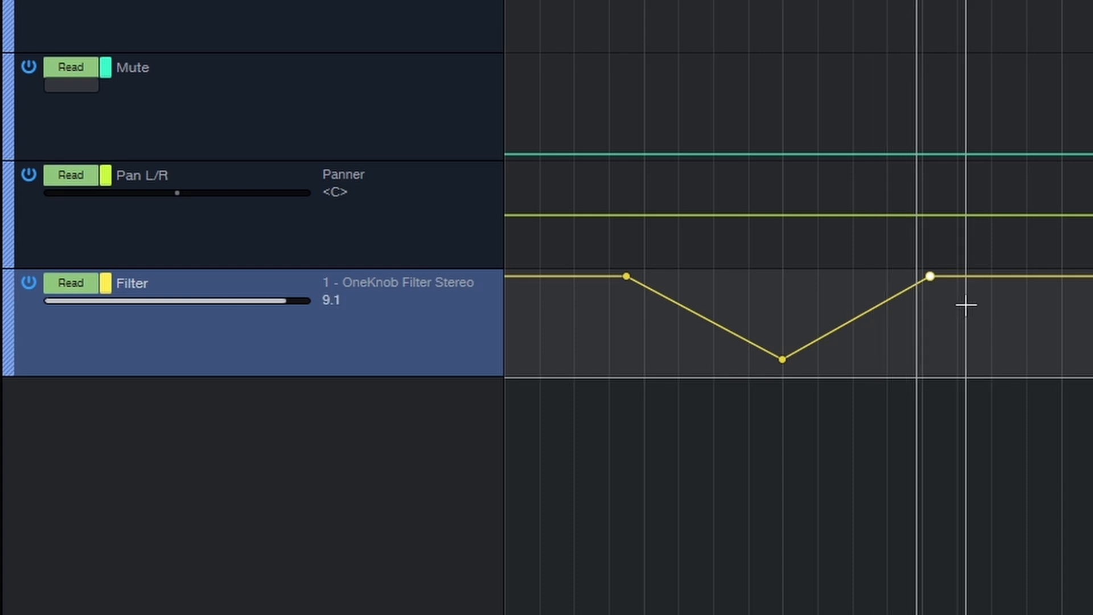
key("space")
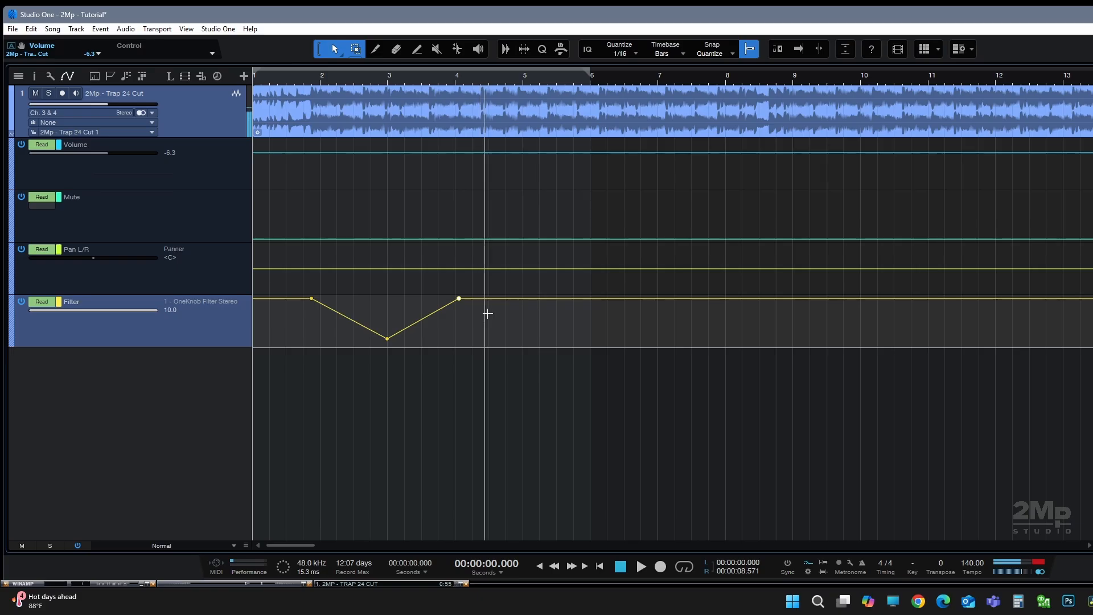